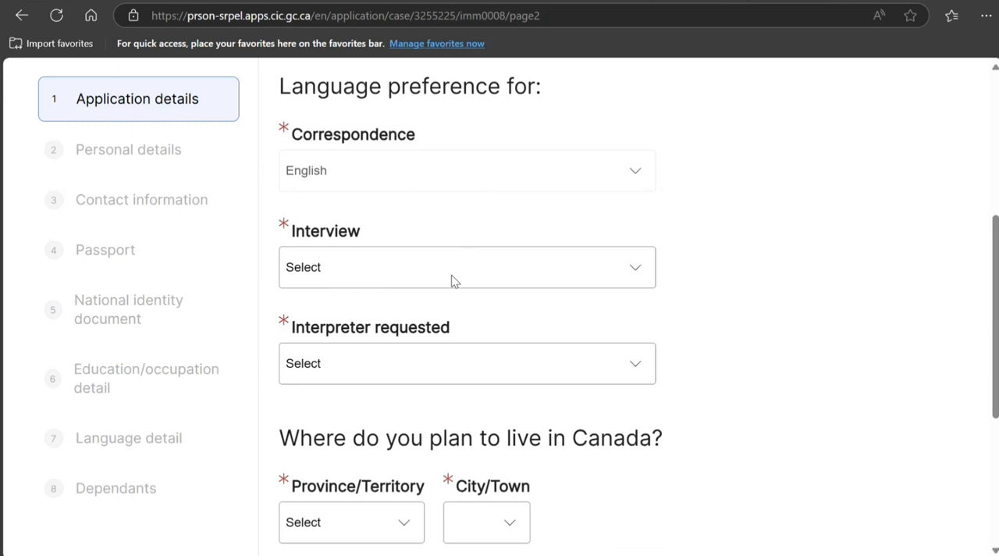
Step: Set the interview language preference to English and answer No to the interpreter request
click(452, 280)
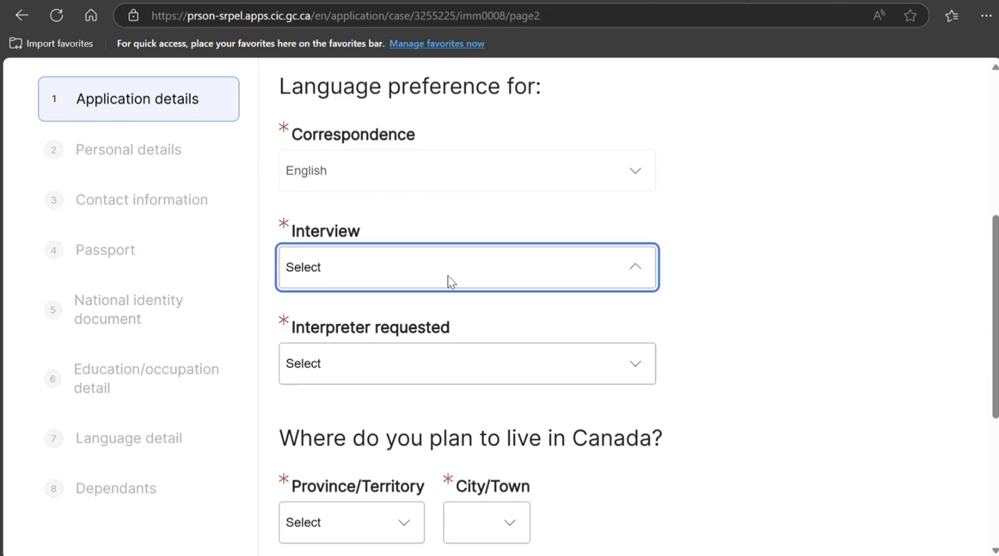
key(e)
key(e)
key(e)
key(e)
click(300, 512)
click(373, 379)
click(321, 440)
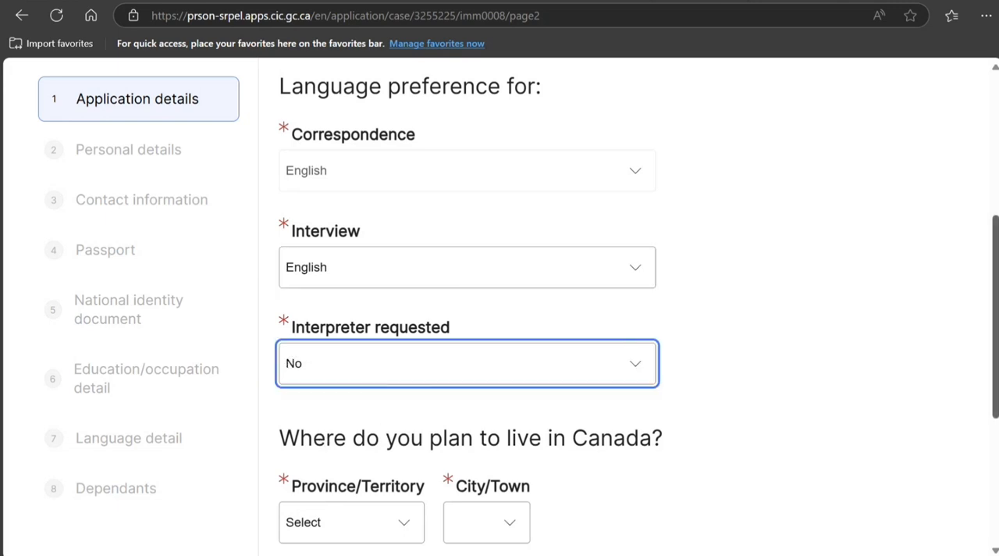
Step: Choose BC and a city as the planned place to live in Canada, and save the application details
scroll(996, 330, down, 3)
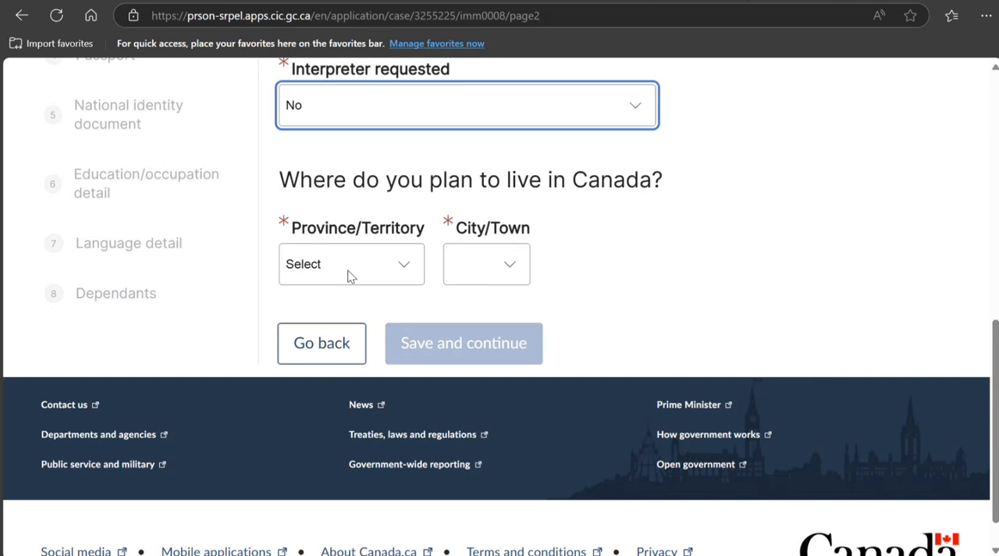
click(349, 277)
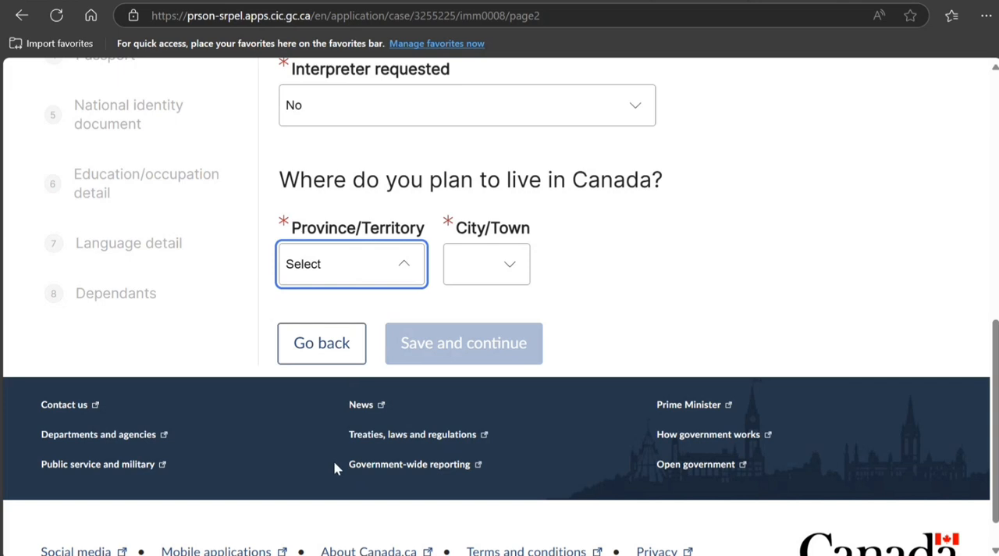
click(323, 350)
click(473, 282)
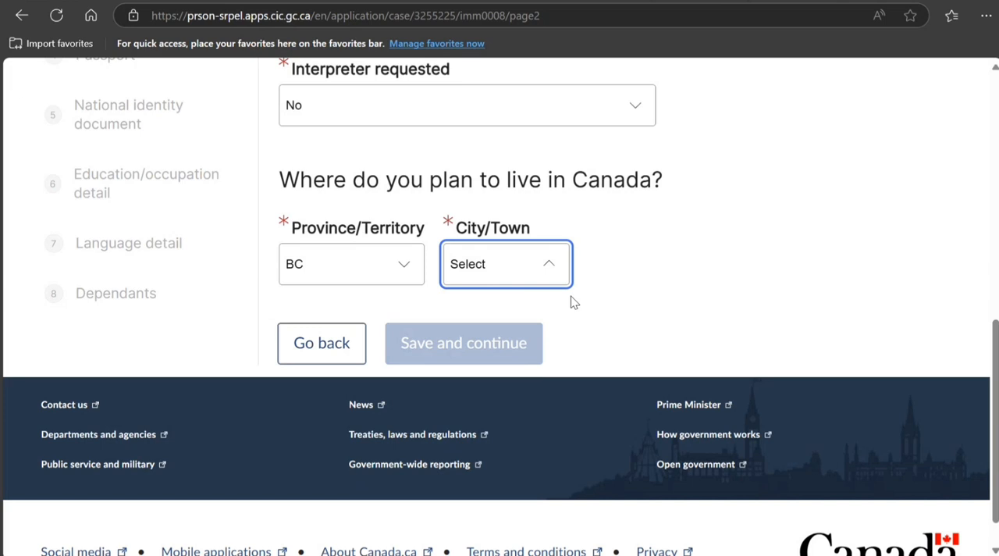
click(527, 323)
click(464, 345)
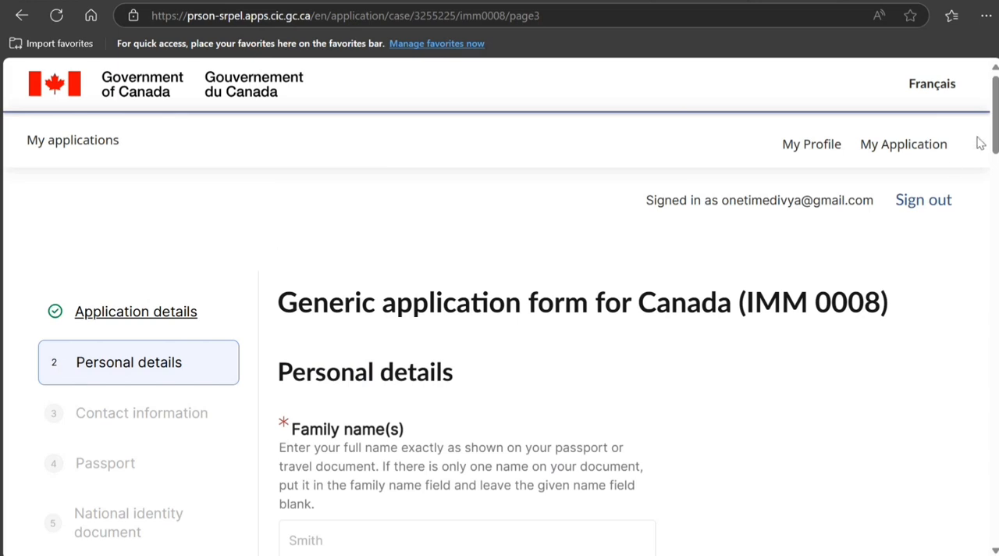
Step: Answer No to having used any other name and set the sex to M Male
scroll(992, 148, down, 5)
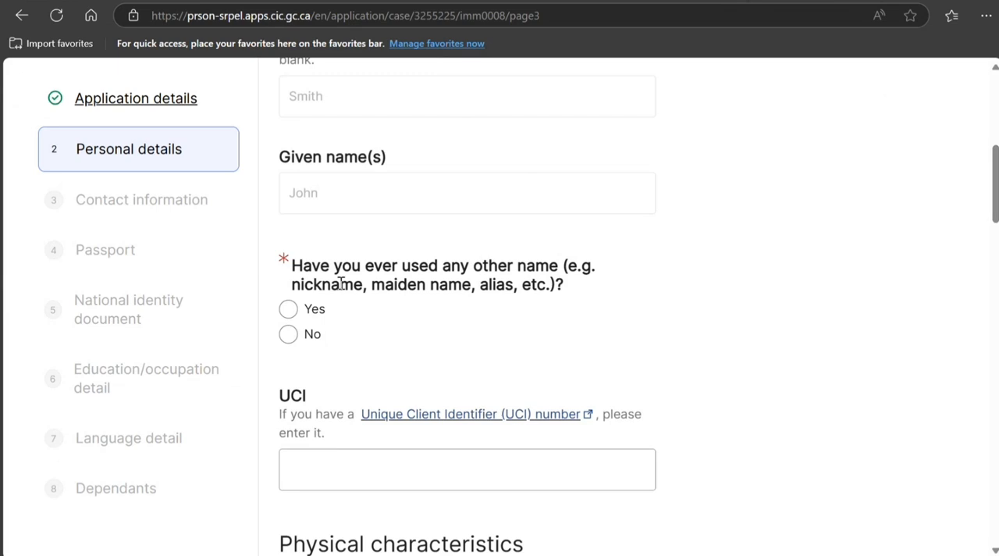
click(287, 335)
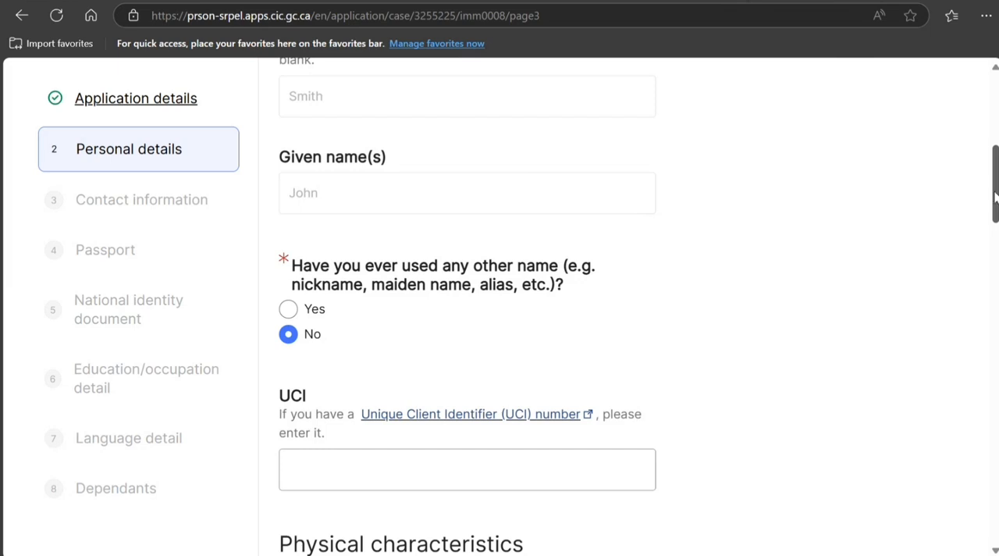
drag(995, 194, 995, 226)
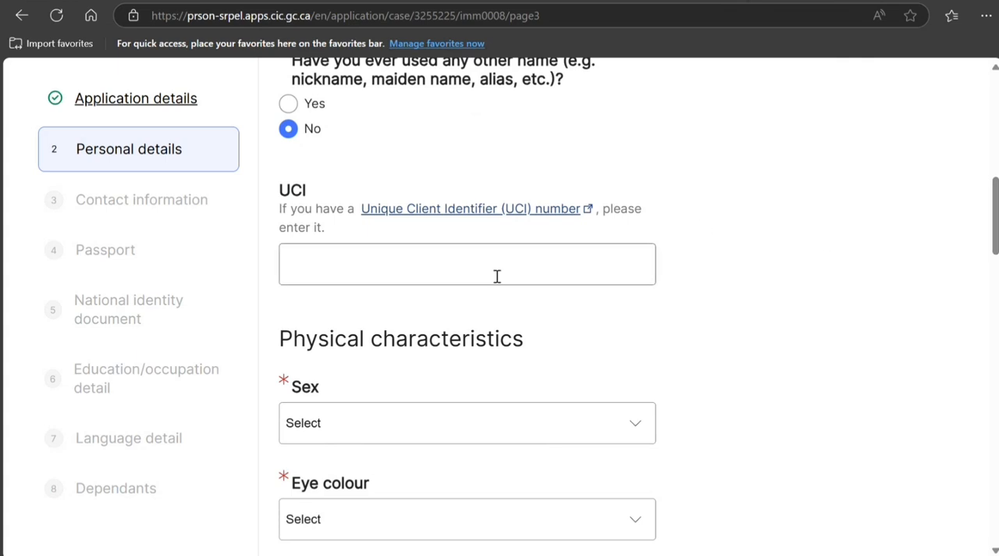
click(460, 421)
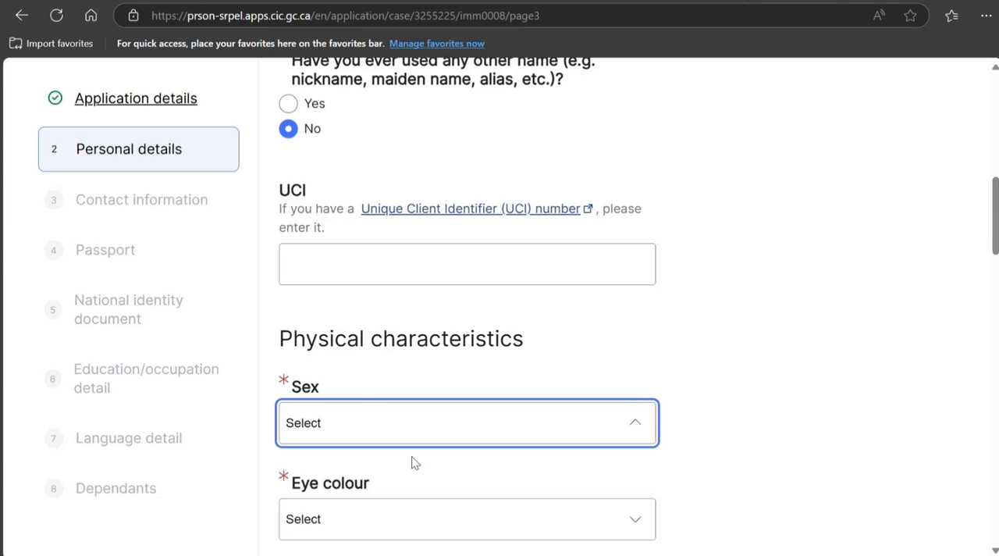
click(375, 508)
Step: Set the eye colour to Black and the height to 180 cm in the physical characteristics
scroll(966, 304, down, 5)
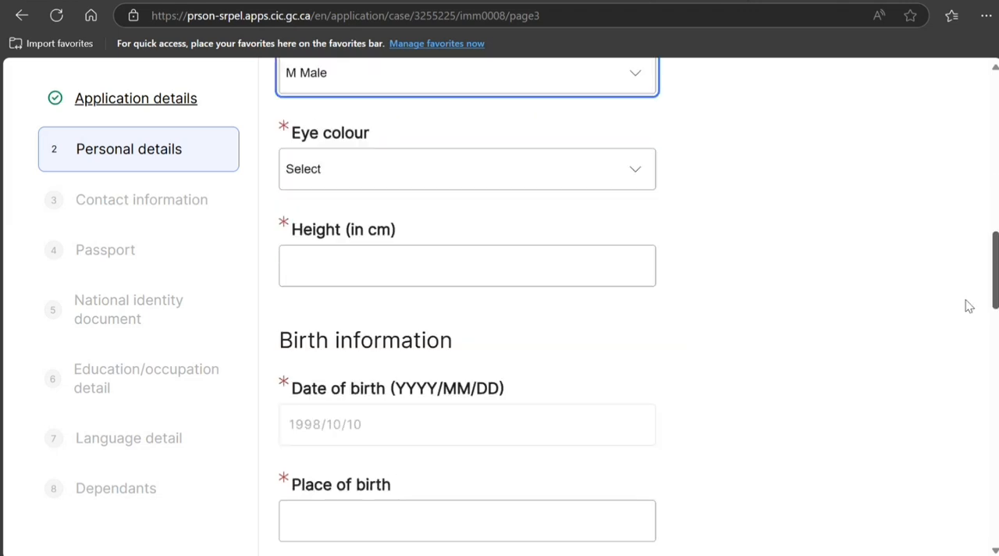
click(626, 183)
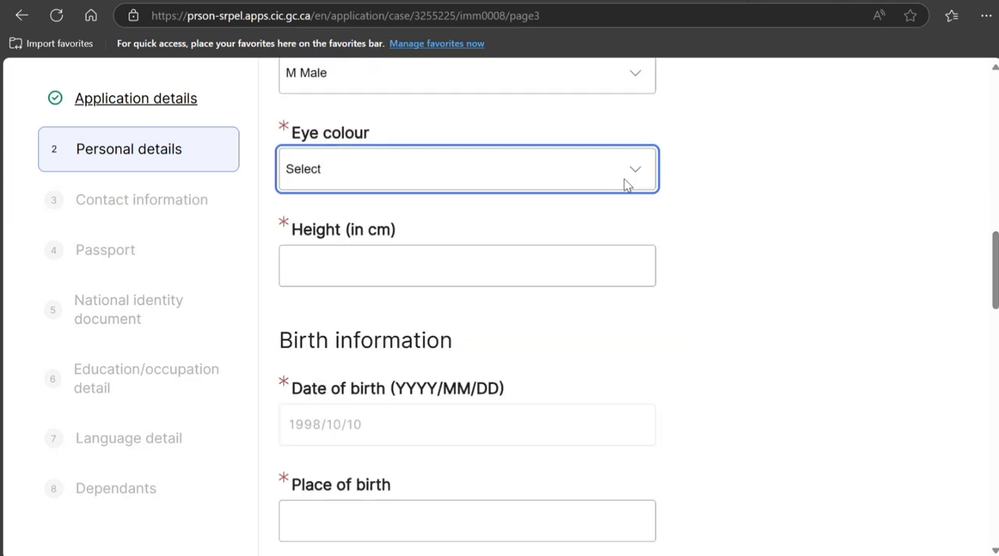
click(524, 239)
click(484, 252)
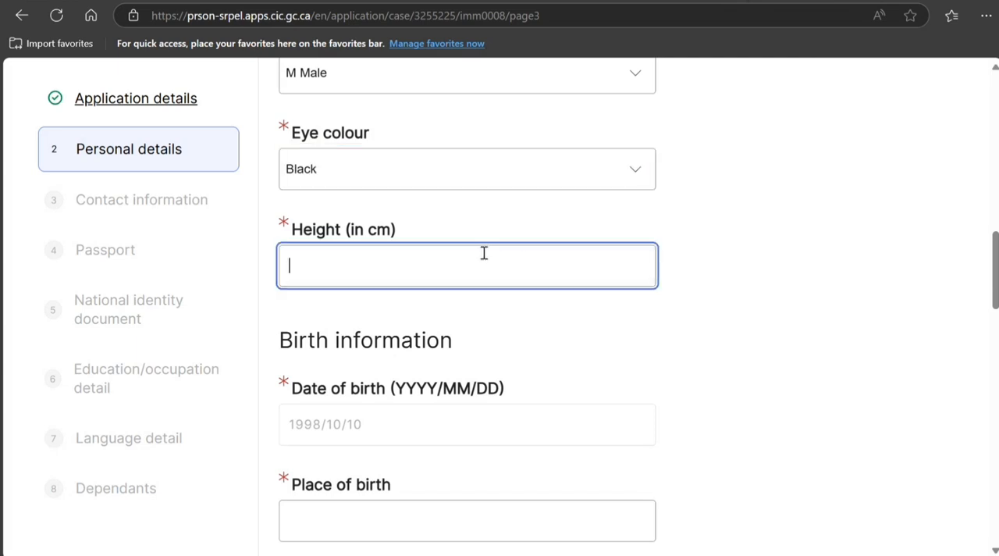
text(180)
Step: Enter New Delhi as the place of birth in the birth information
scroll(994, 273, down, 2)
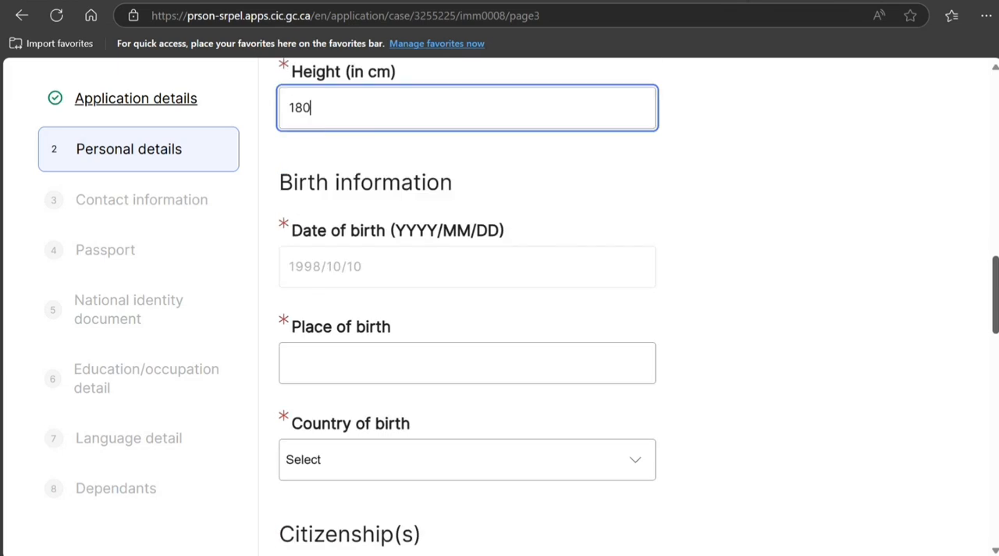
scroll(928, 291, down, 2)
click(553, 229)
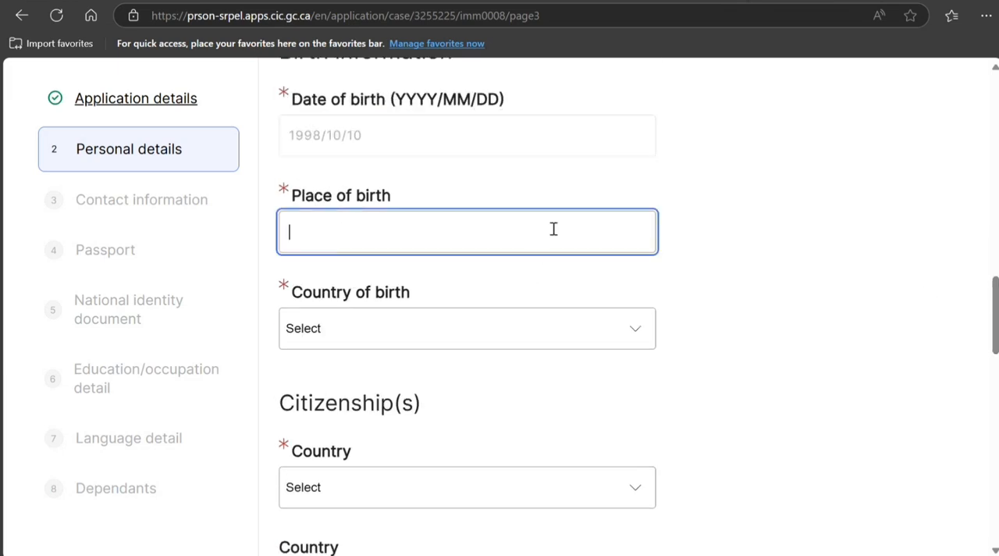
text(new)
key(BackSpace)
key(BackSpace)
key(BackSpace)
key(BackSpace)
text(New Delhi)
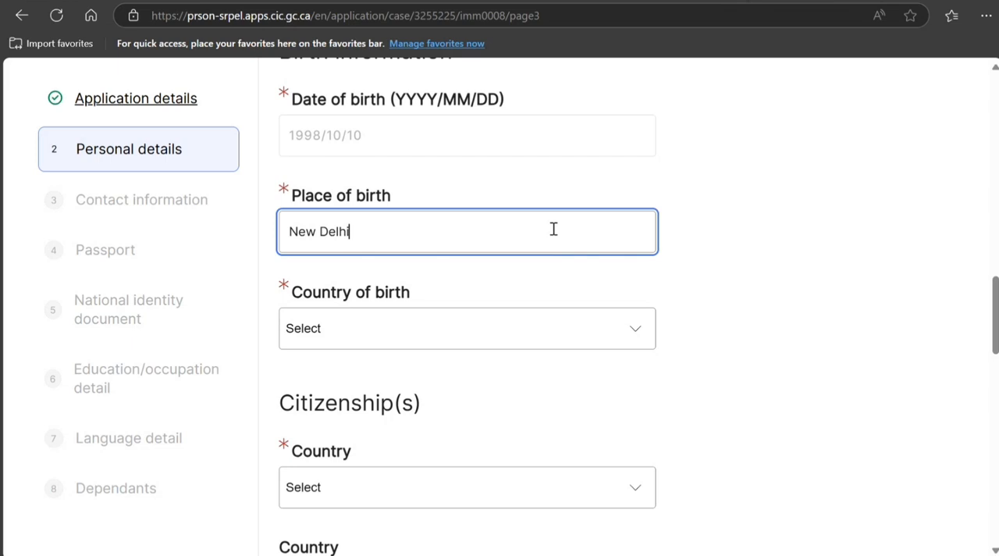
Step: Select India as the country of birth and as the first country of citizenship
click(458, 348)
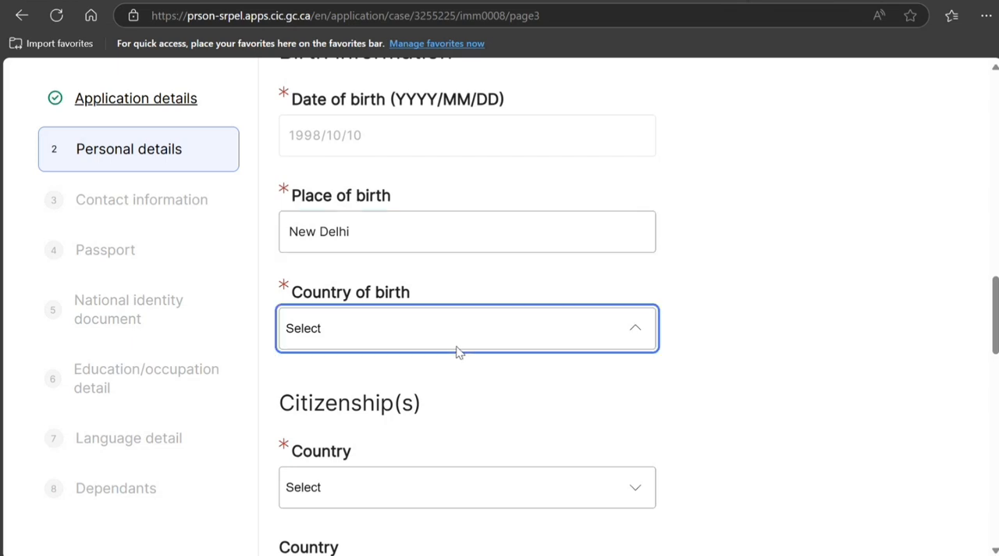
text(in)
click(450, 446)
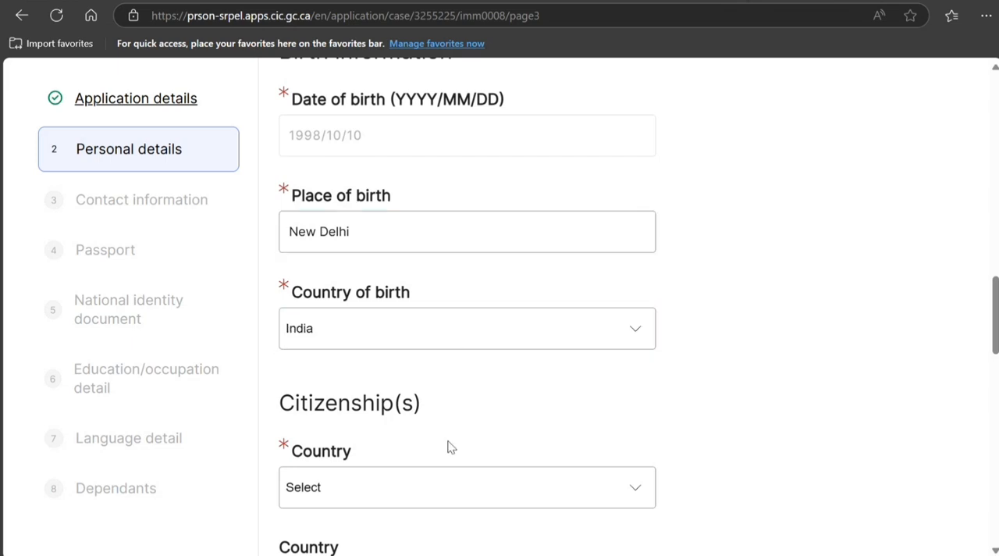
click(412, 472)
text(in)
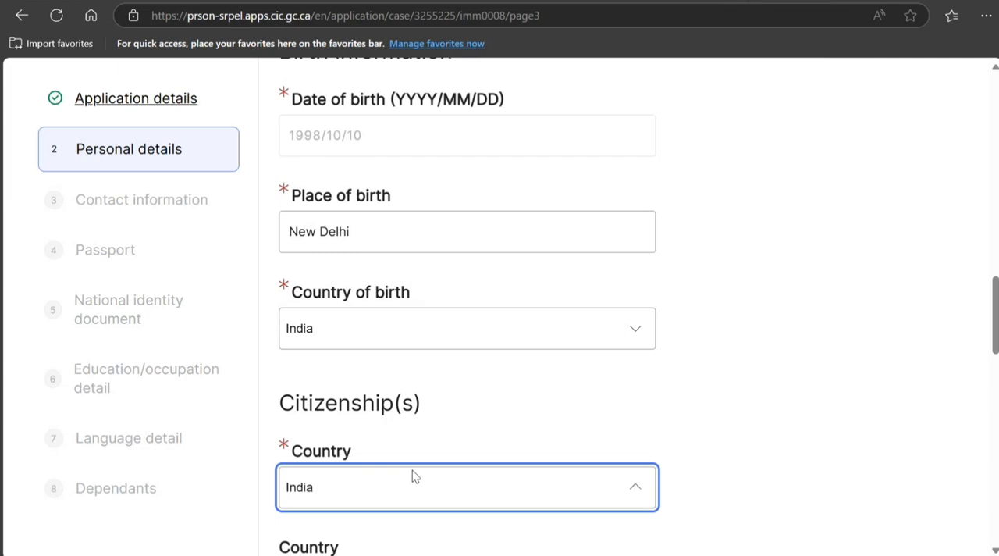
click(926, 344)
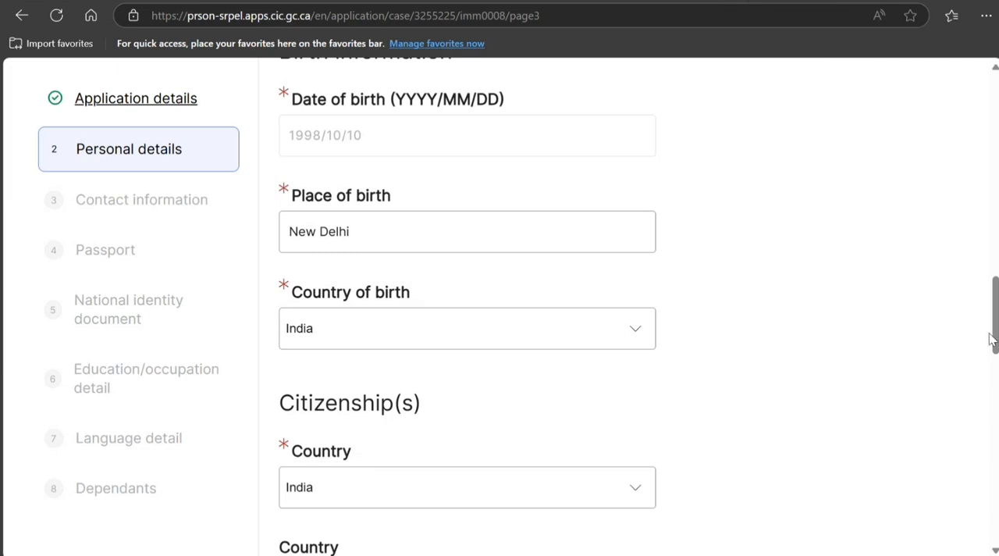
Step: Set the current residence to India with status Citizen, and answer No to previous countries of residence
scroll(991, 340, down, 3)
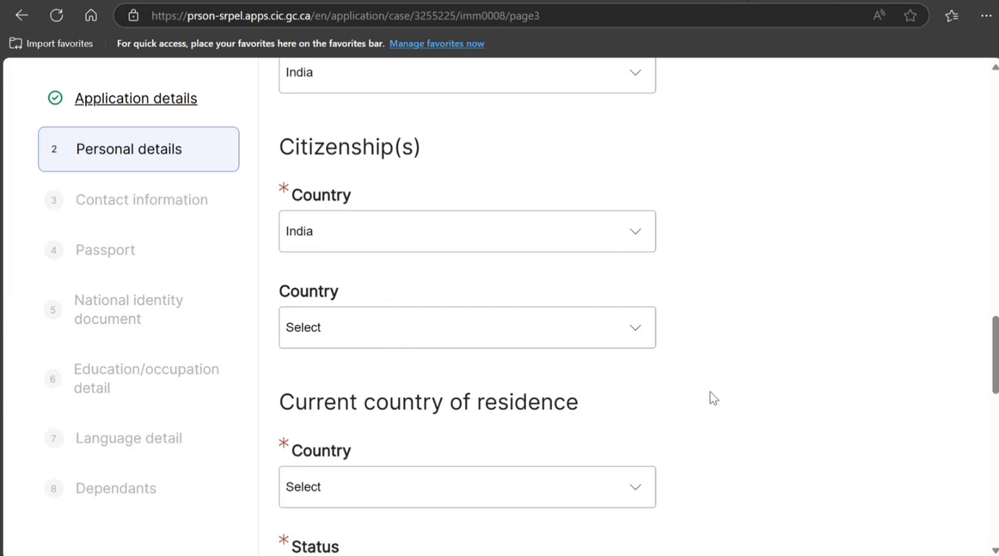
drag(995, 347, 995, 376)
click(529, 316)
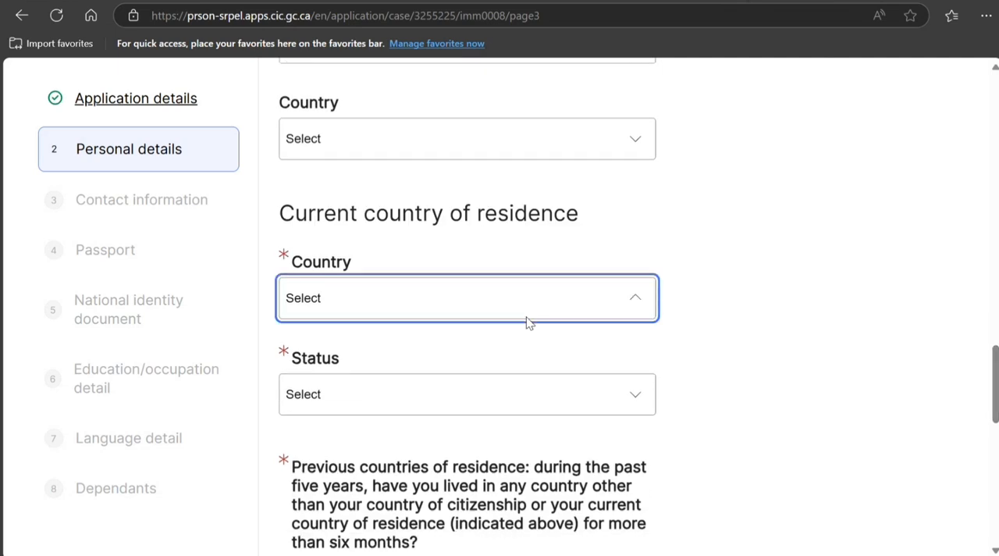
text(in)
key(Return)
click(441, 397)
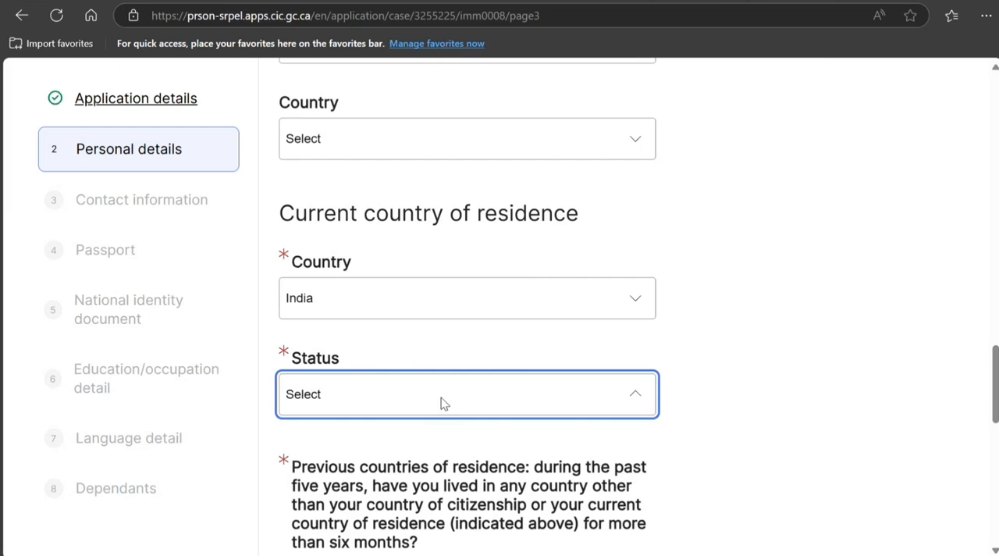
click(401, 198)
scroll(636, 306, down, 3)
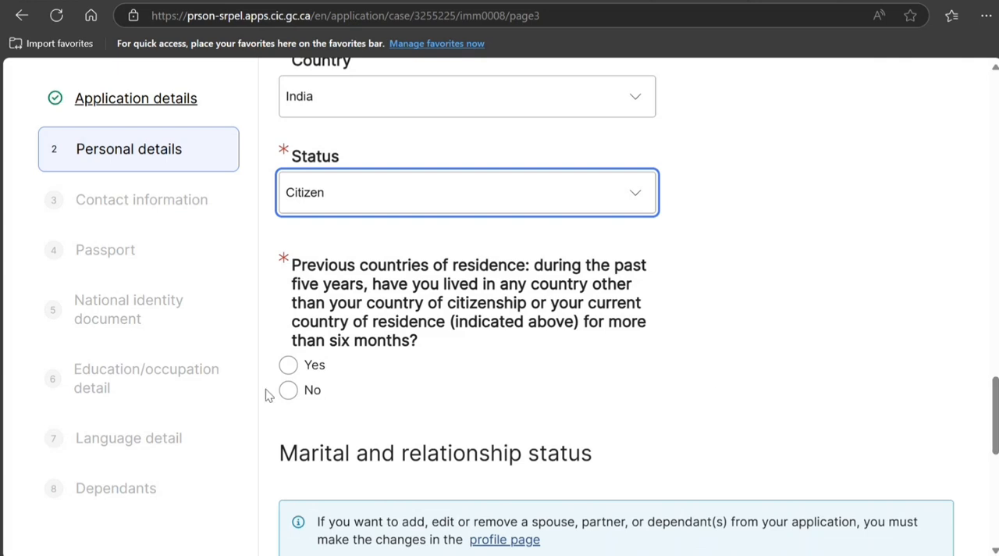
click(286, 398)
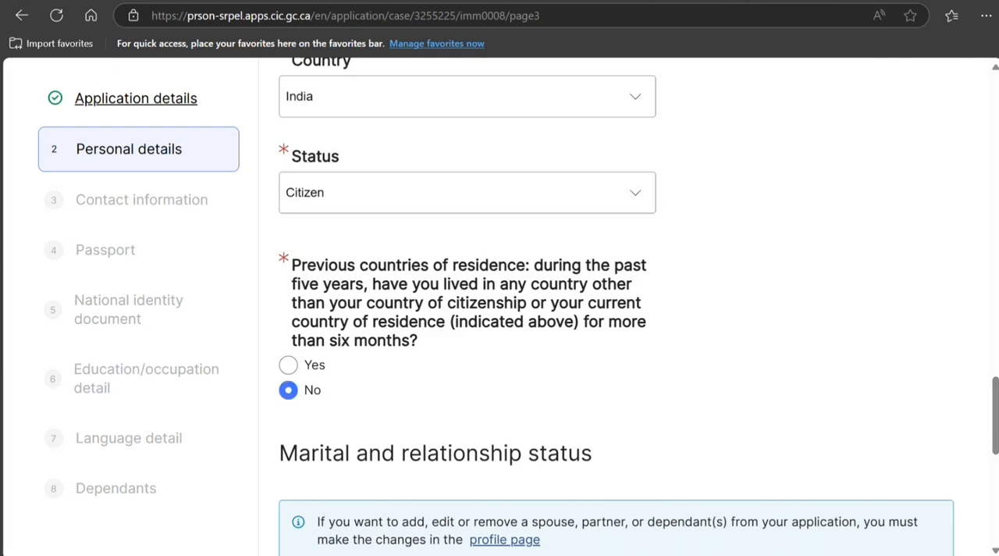
Step: Set the marital status to Single with no previous marriage or common-law relationship, and save the personal details
scroll(996, 350, down, 4)
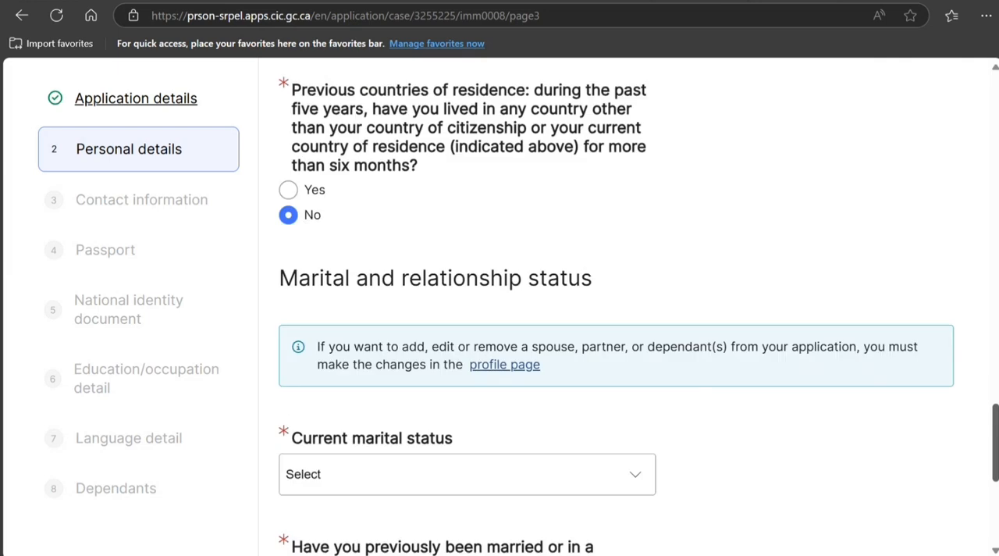
click(607, 332)
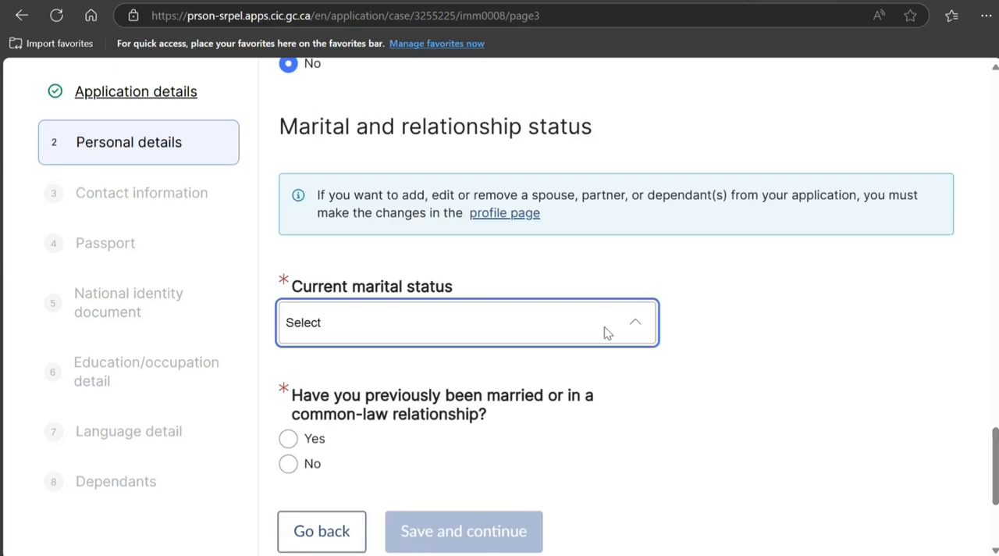
click(443, 479)
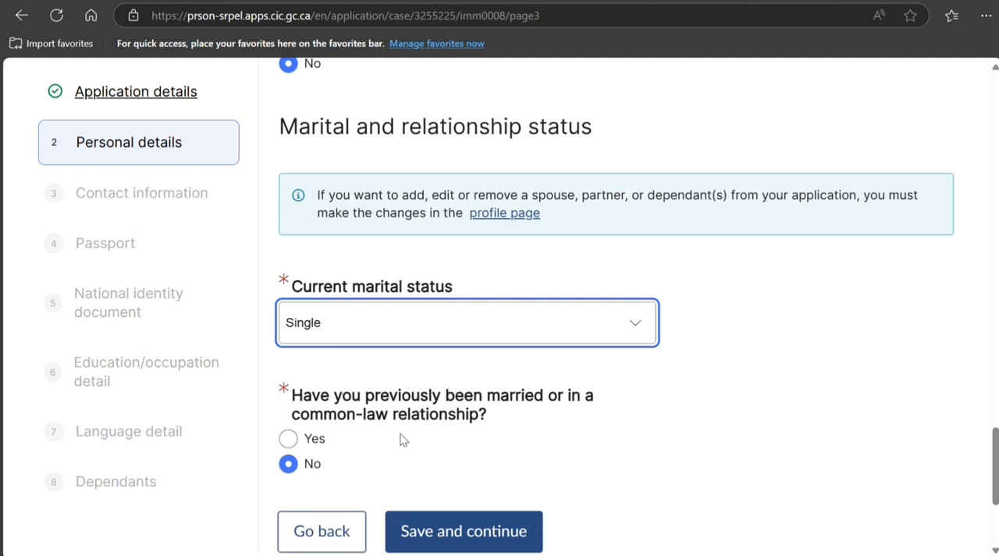
click(476, 534)
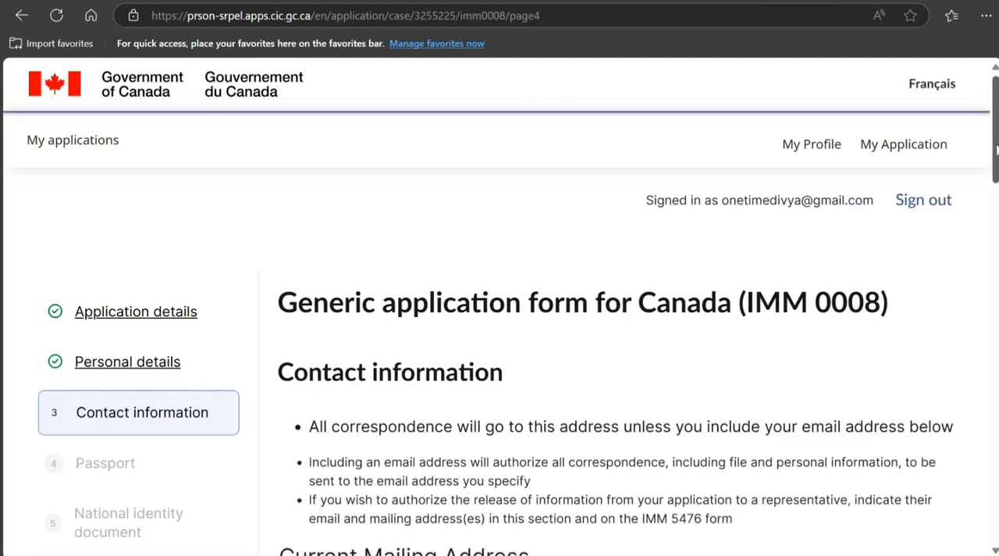
Step: Set the primary telephone to Other, type Cellular, with country code 91, and enter the applicant's phone number
scroll(995, 149, down, 6)
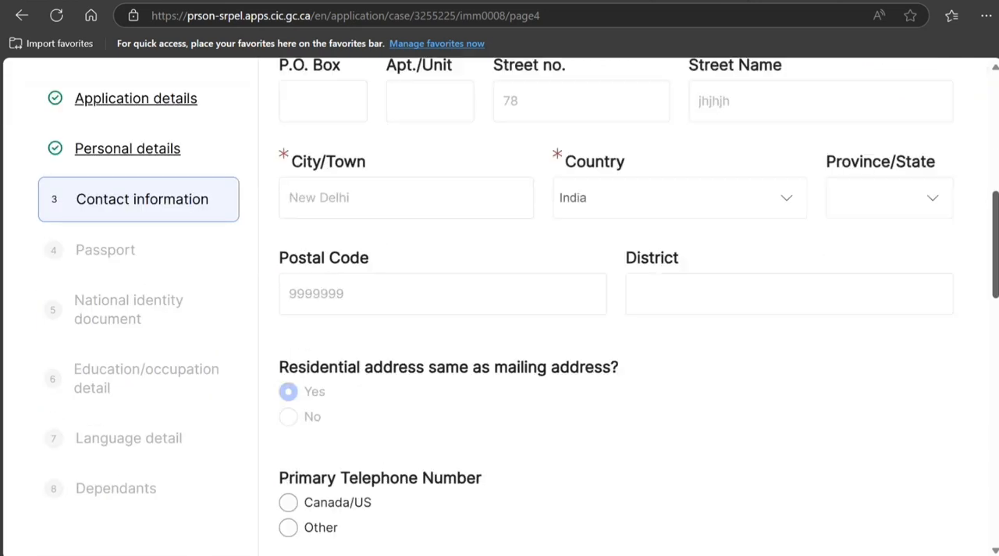
scroll(638, 306, down, 4)
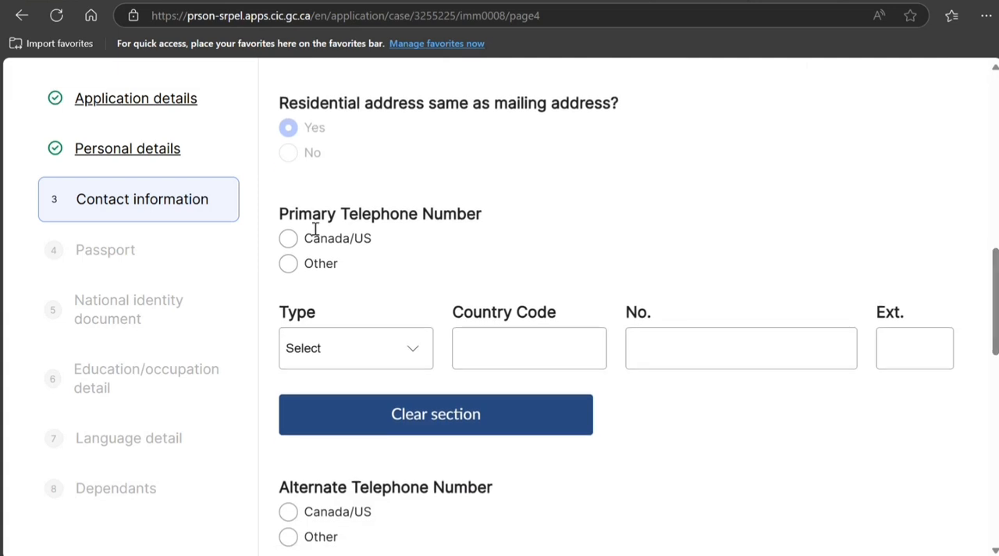
click(288, 263)
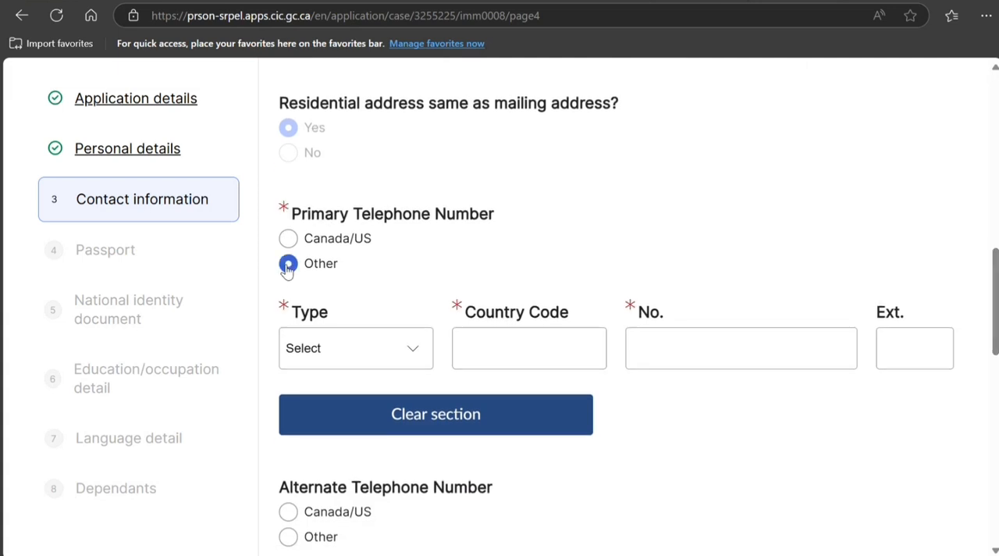
click(387, 354)
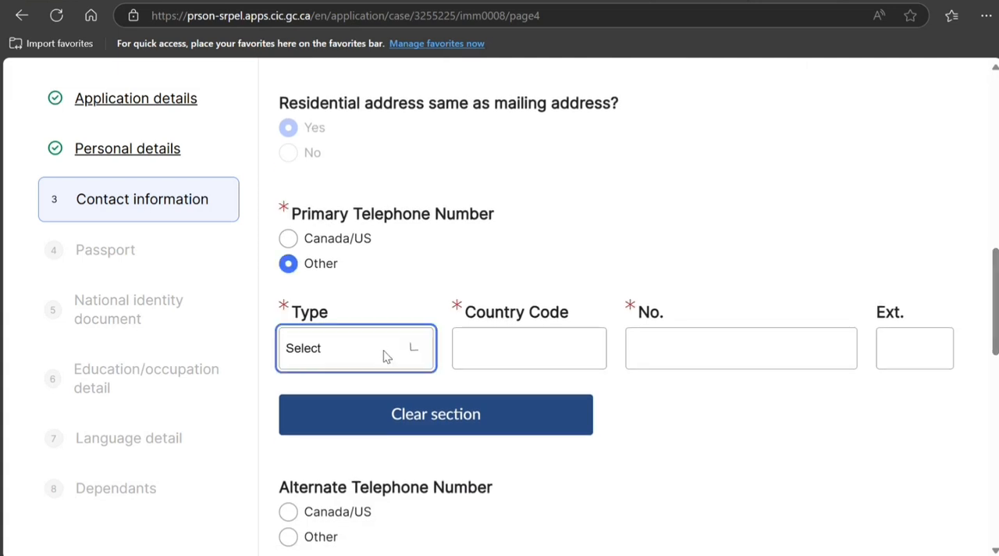
click(326, 433)
click(569, 352)
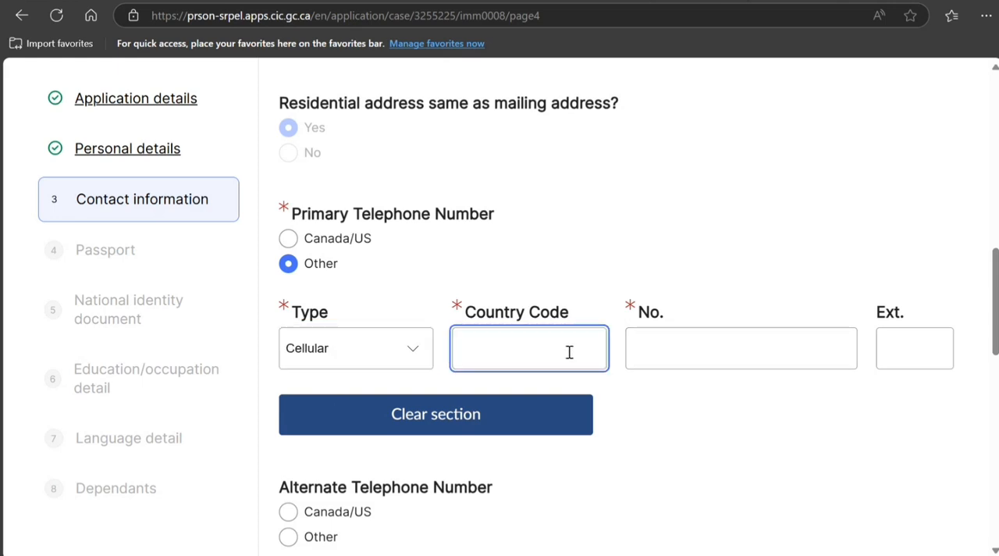
text(91)
key(Tab)
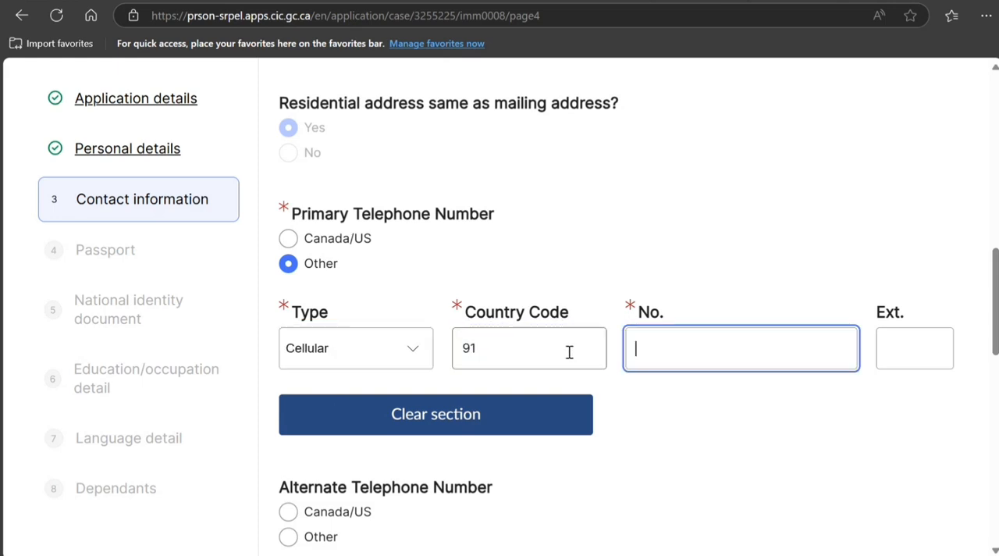
text(99999999999999999999)
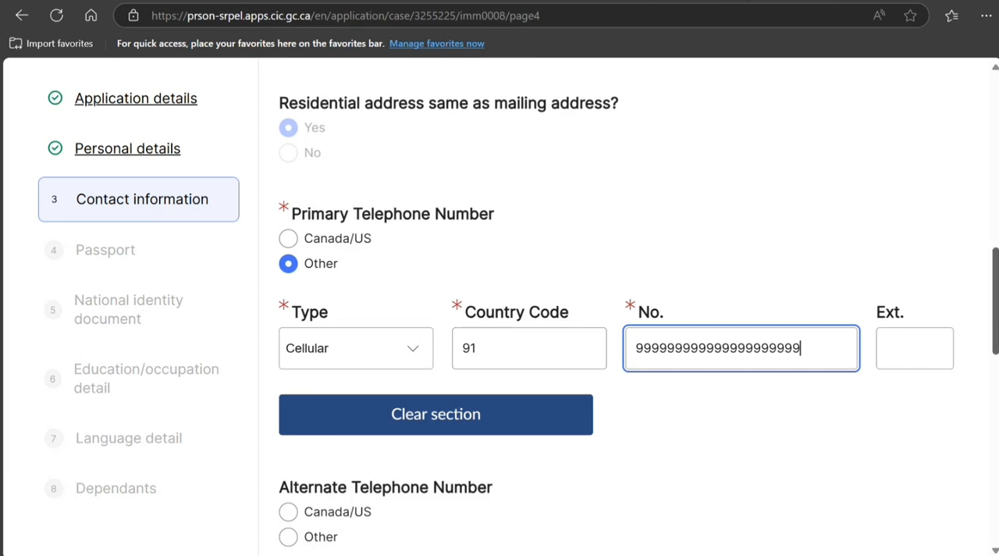
Step: Answer Yes to being contacted using the email address used for this account
scroll(985, 246, down, 4)
scroll(617, 313, down, 4)
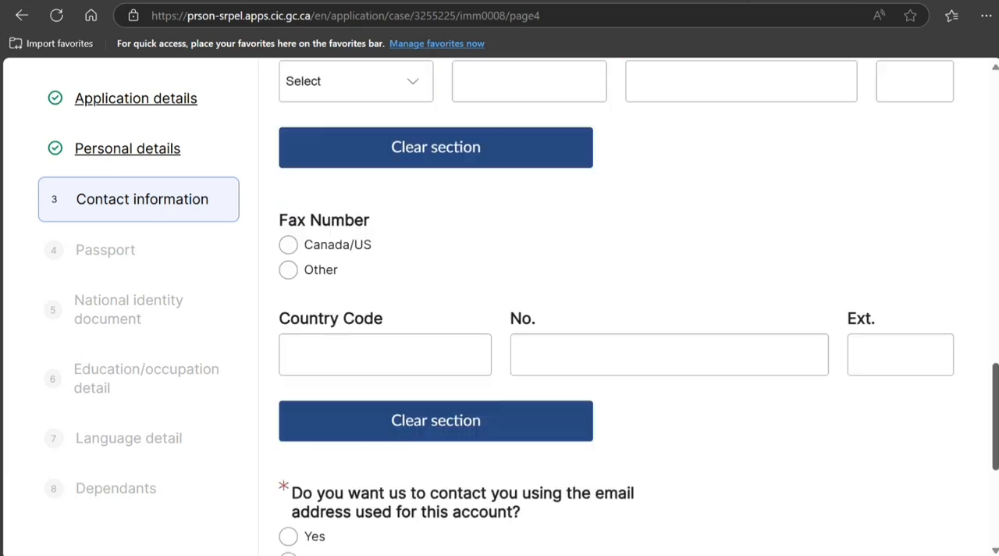
scroll(580, 307, down, 1)
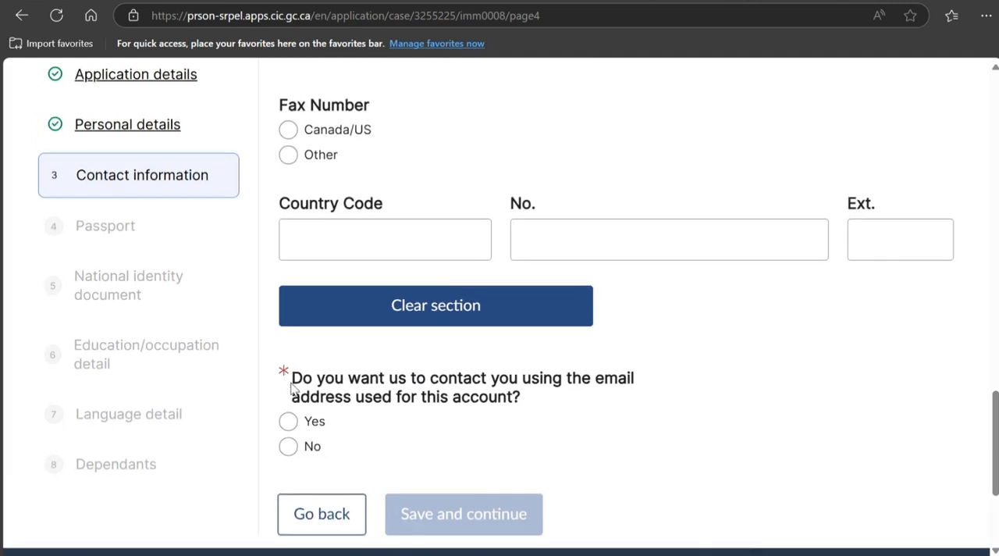
click(288, 420)
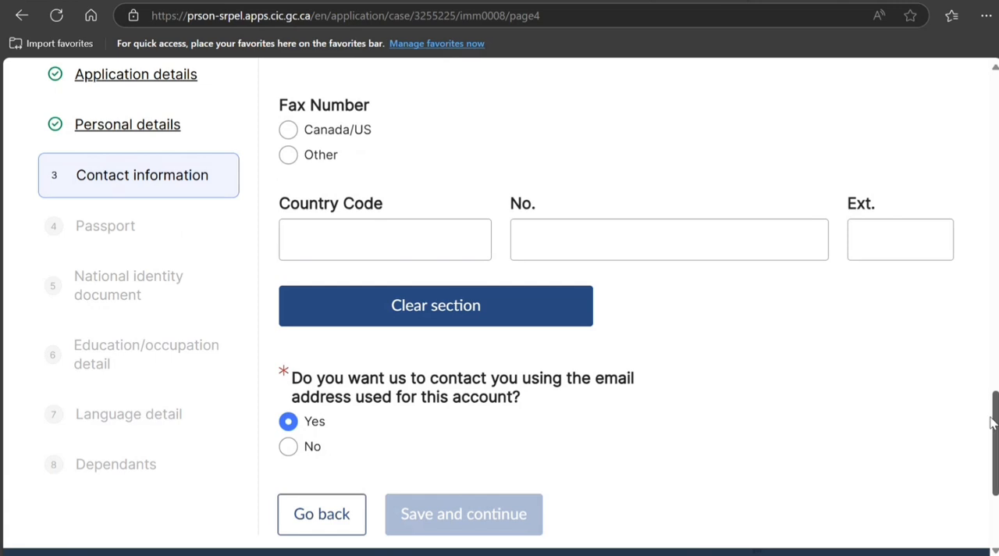
Step: Shorten the primary telephone number to fit the 20-character limit, and save the contact information
scroll(955, 363, up, 7)
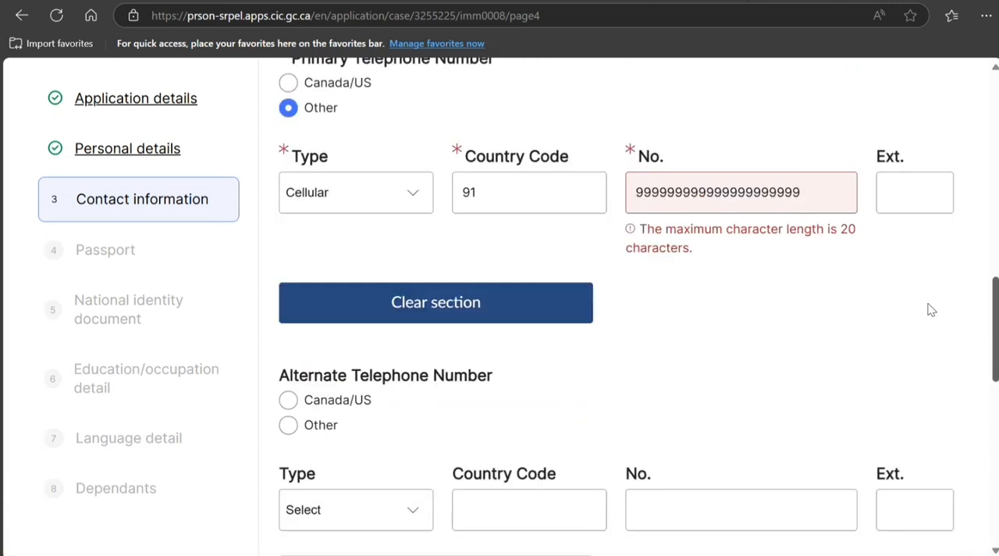
click(802, 193)
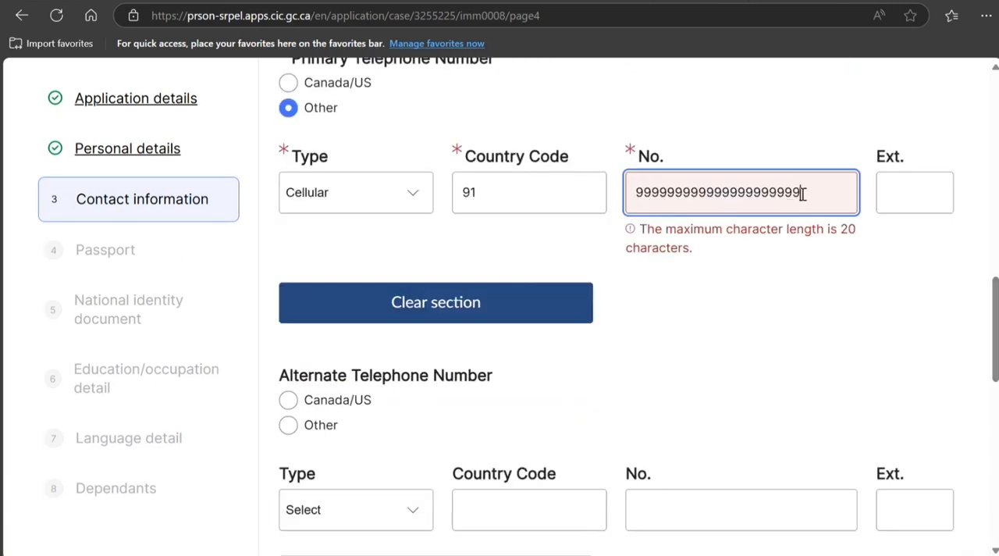
key(BackSpace)
key(BackSpace)
key(BackSpace)
key(BackSpace)
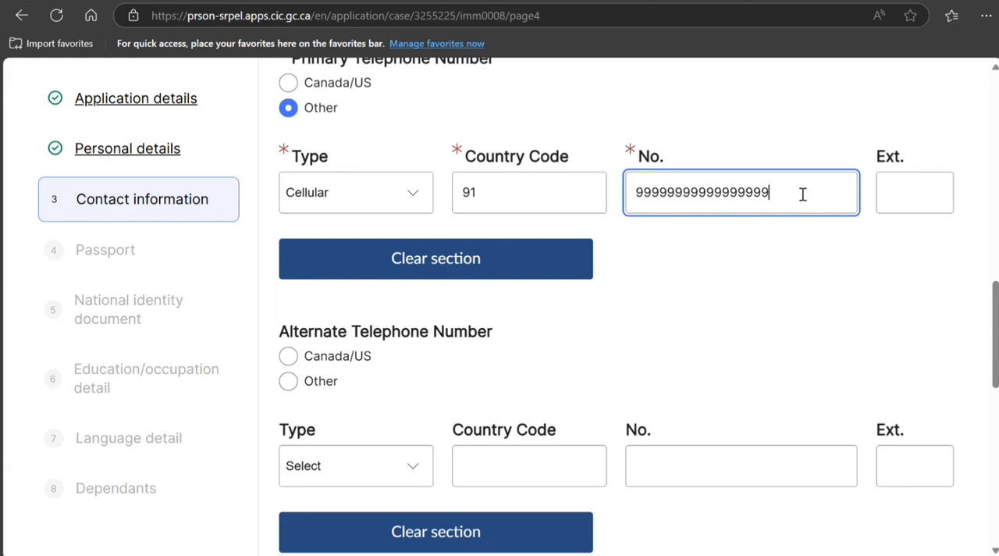
scroll(996, 328, down, 9)
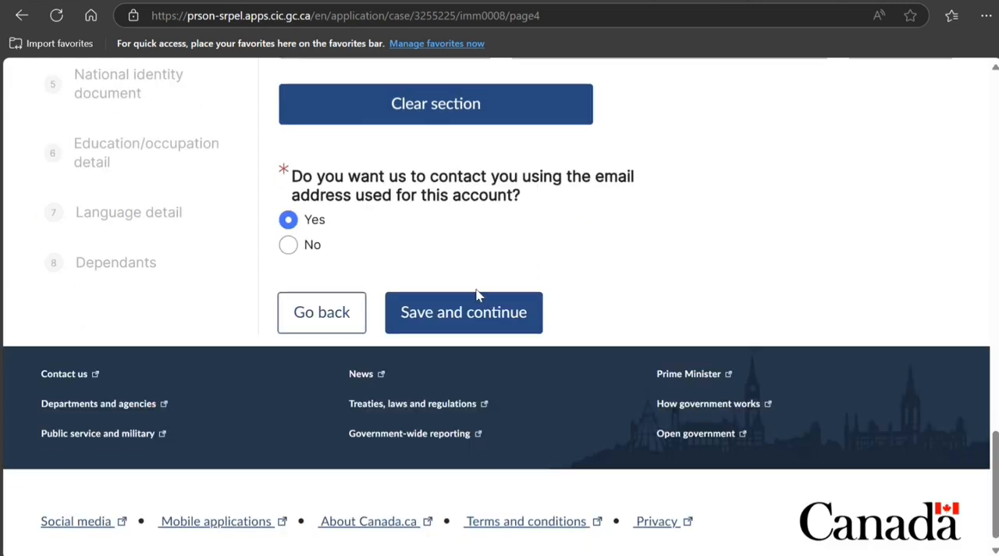
click(459, 309)
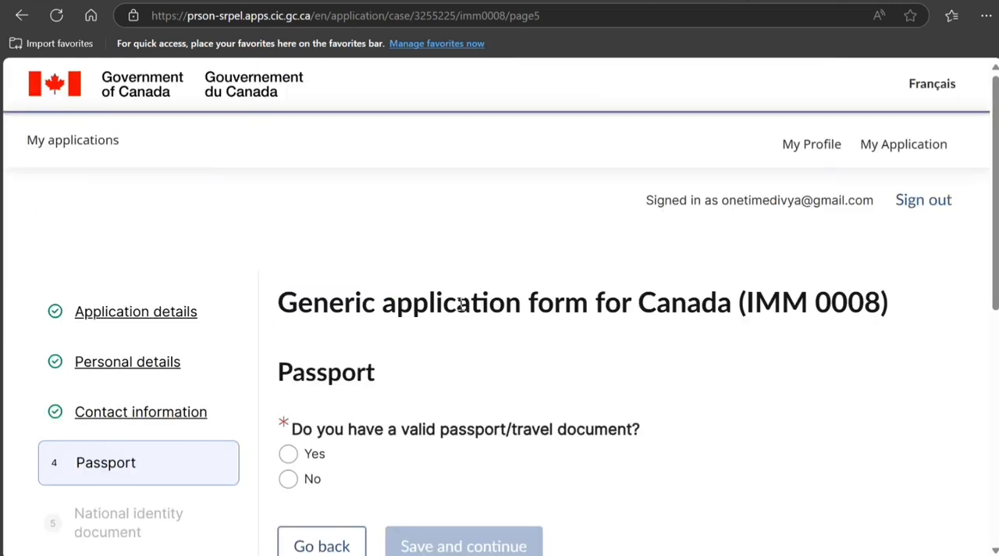
Step: Answer Yes to having a valid passport/travel document and enter the passport number
right_click(296, 462)
click(287, 459)
click(288, 454)
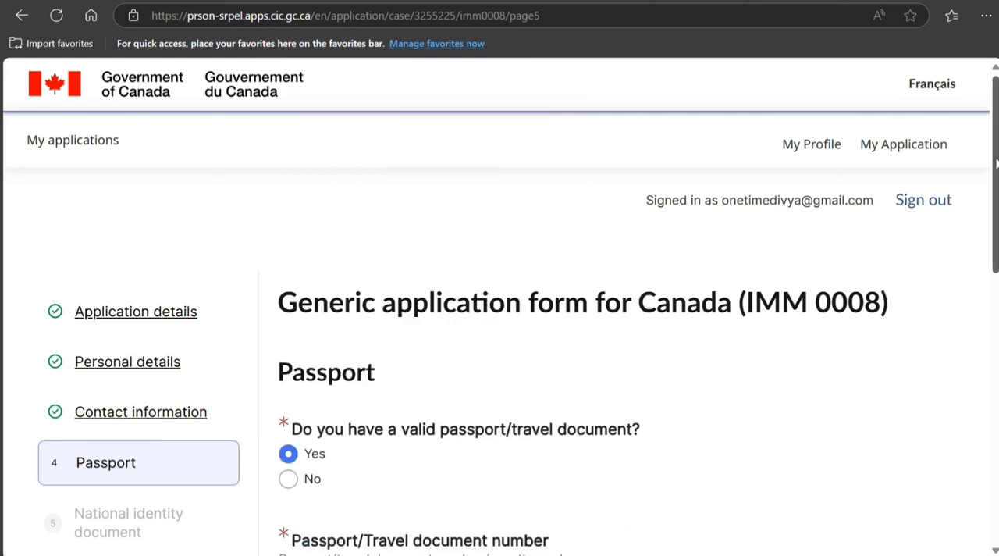
scroll(996, 162, down, 4)
click(624, 282)
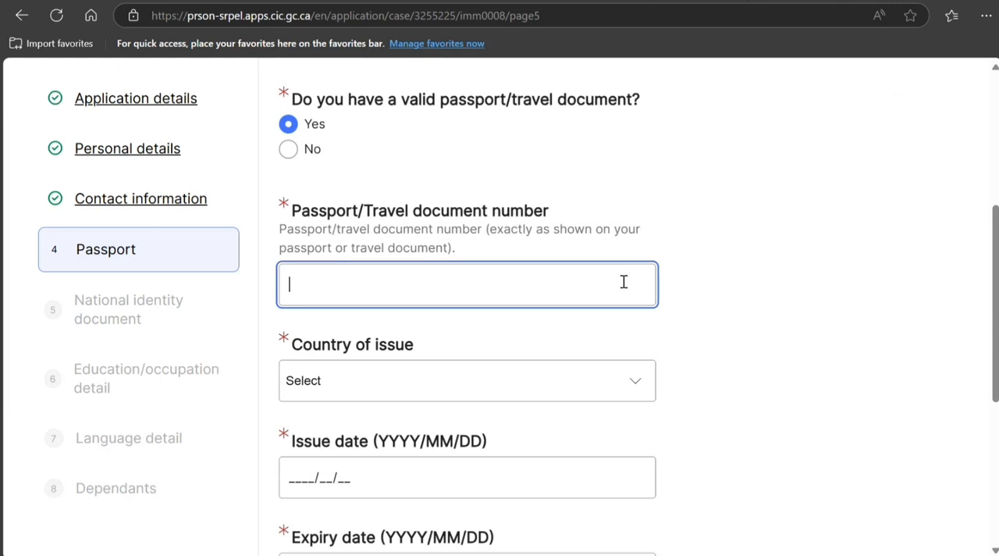
text(K8888888888)
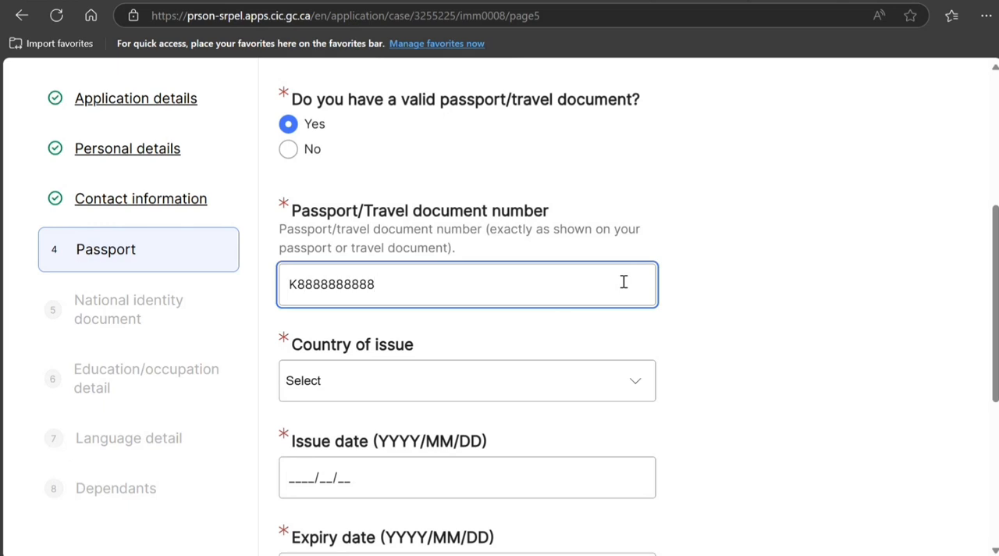
text(888)
Step: Set the passport's country of issue to IND (India) and its issue date to 2022/10/10
click(490, 378)
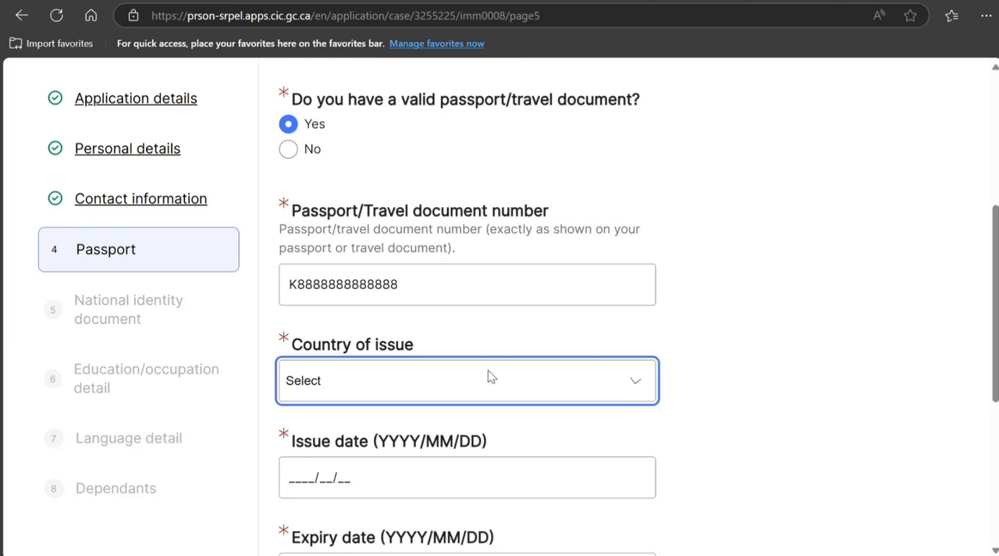
text(ind)
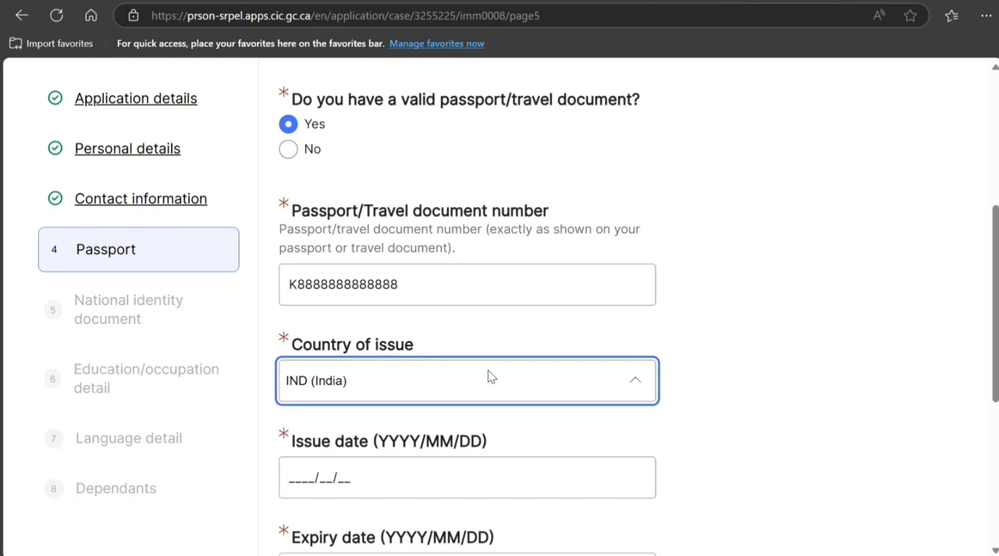
click(371, 474)
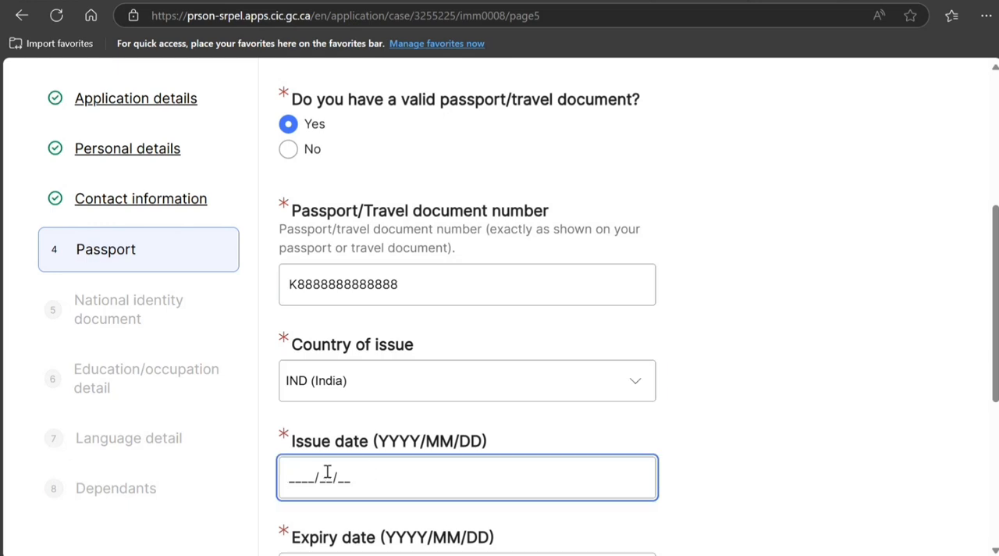
text(2022/10/10)
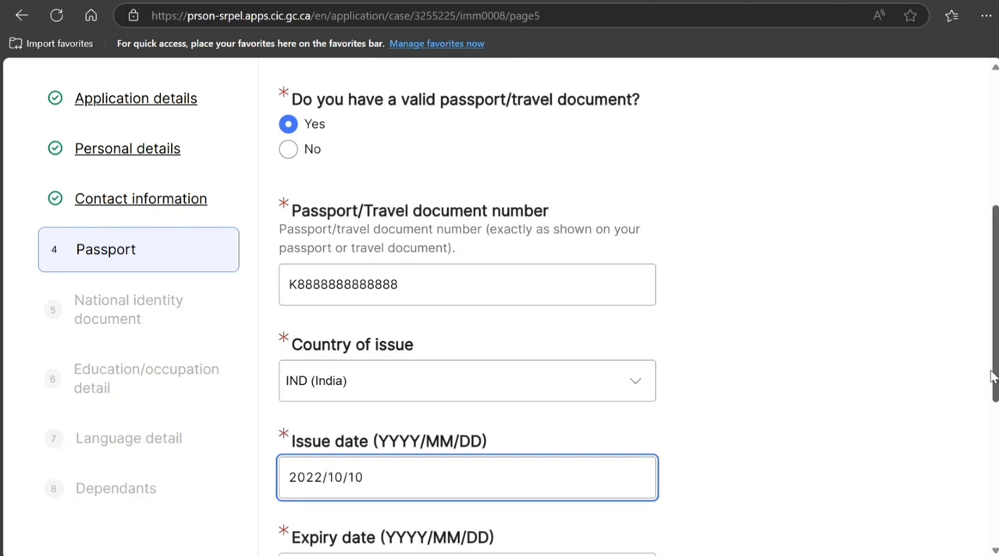
Step: Set the passport's expiry date to 2032/10/09 and save the passport section
scroll(839, 442, down, 2)
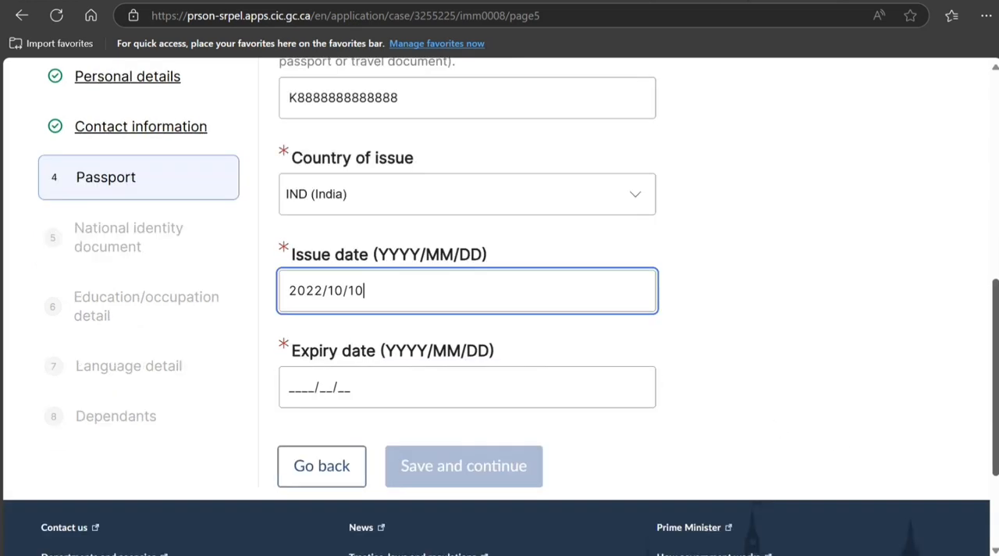
click(290, 388)
text(20)
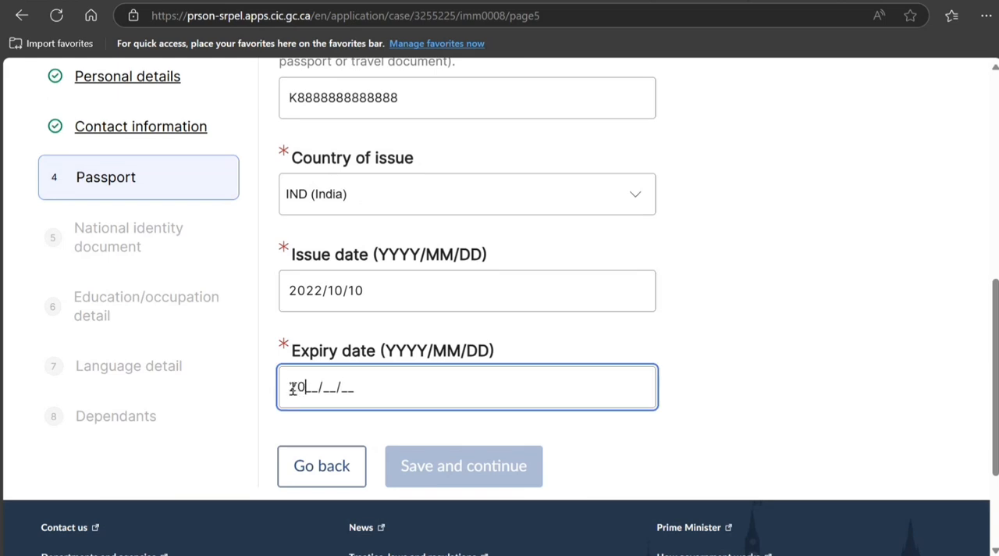
text(32/10/09)
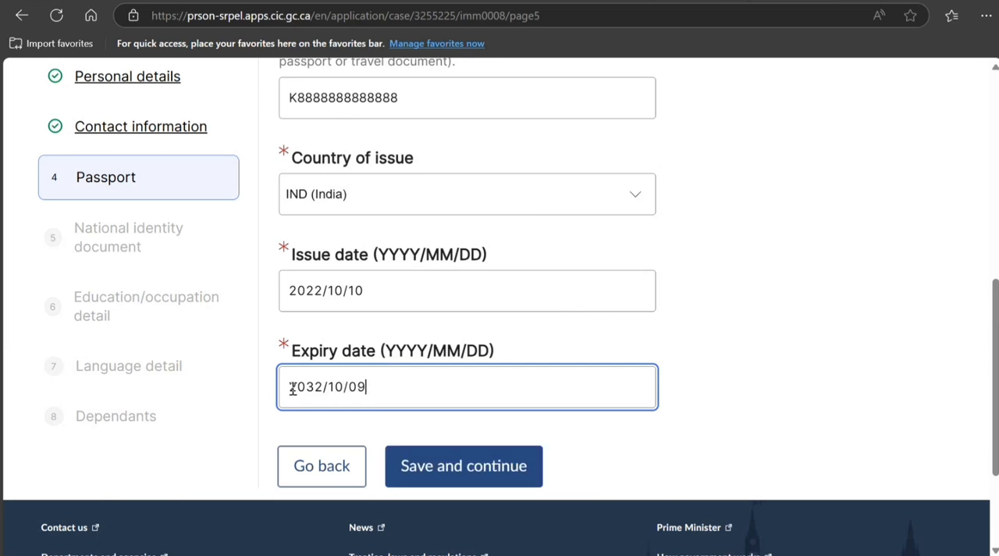
click(451, 477)
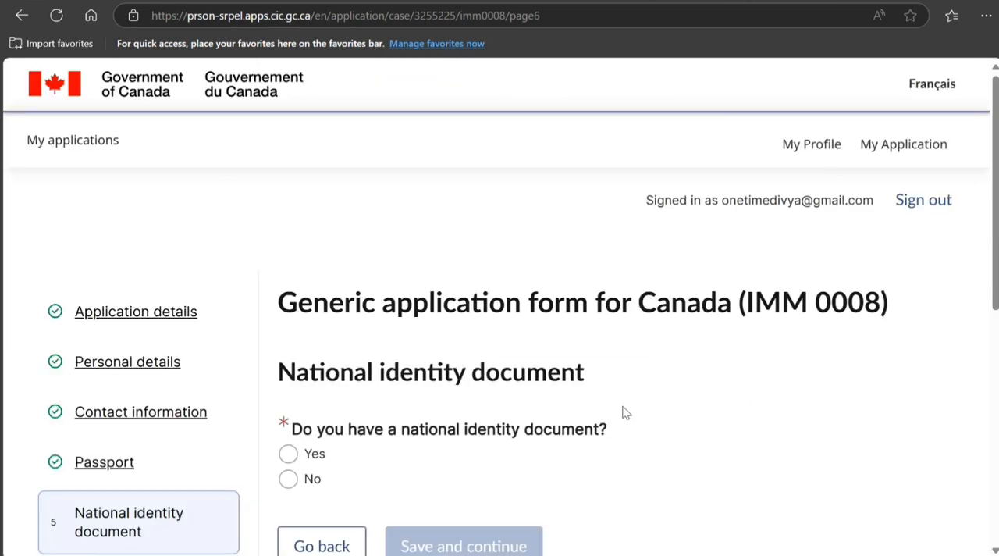
Step: Try answering Yes to having a national identity document and look over the document fields it requires
click(287, 479)
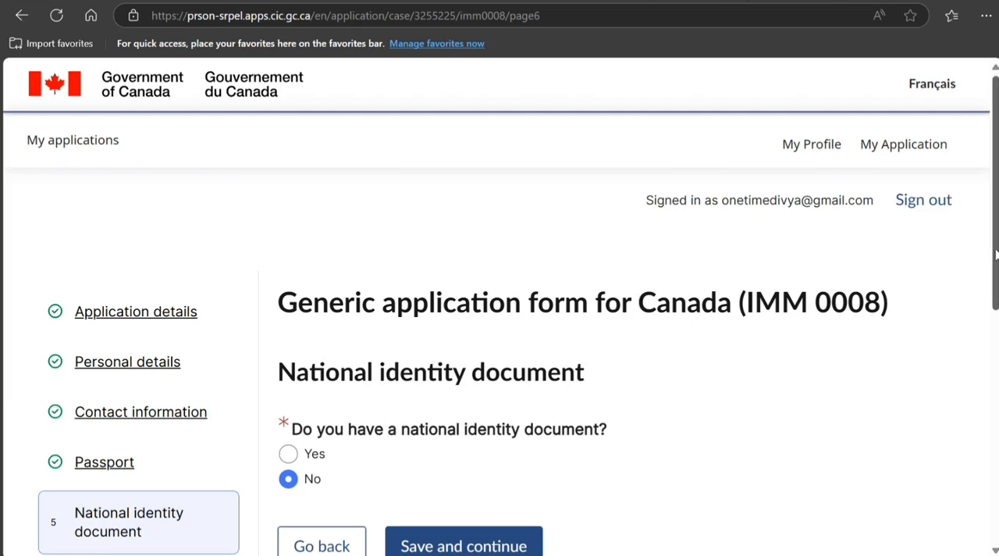
scroll(994, 252, down, 2)
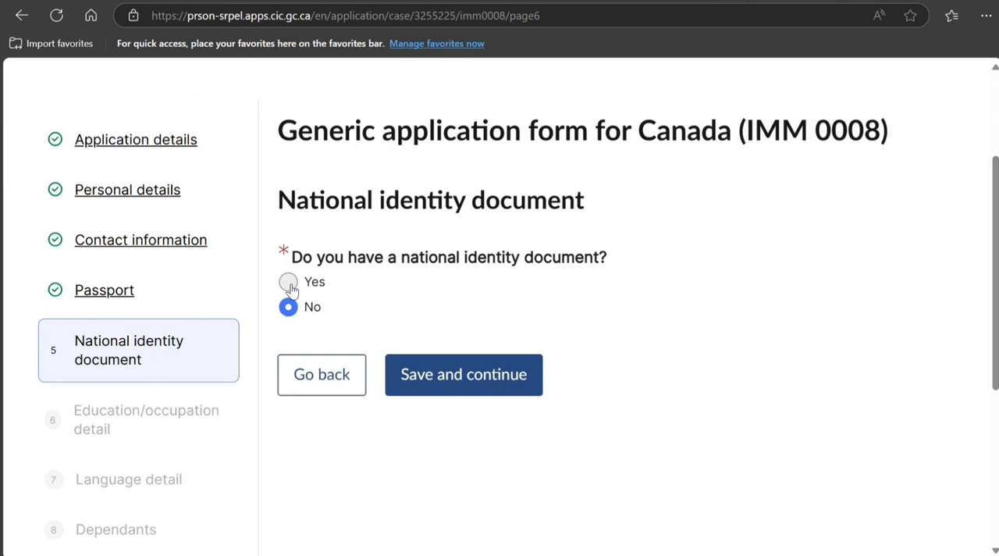
click(289, 284)
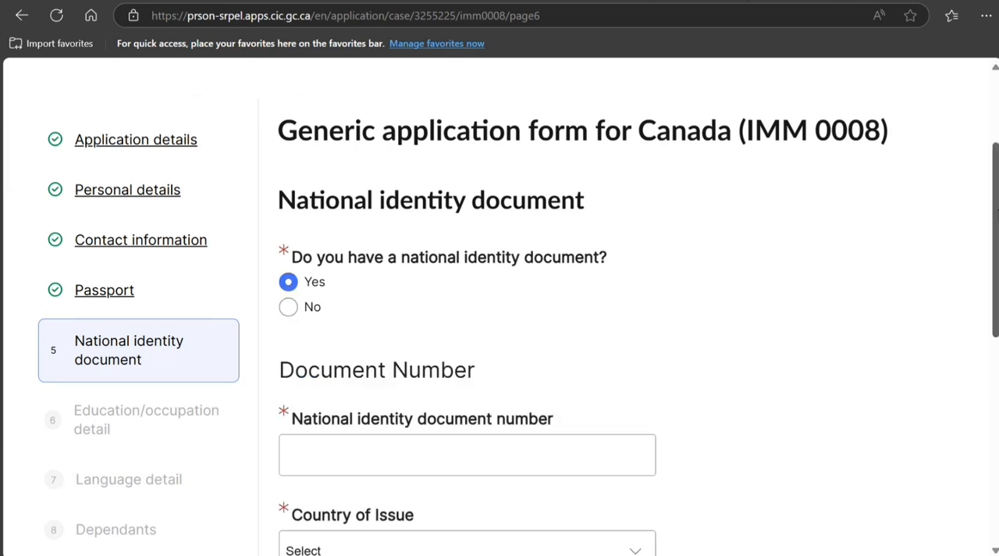
scroll(995, 216, down, 5)
scroll(988, 326, up, 3)
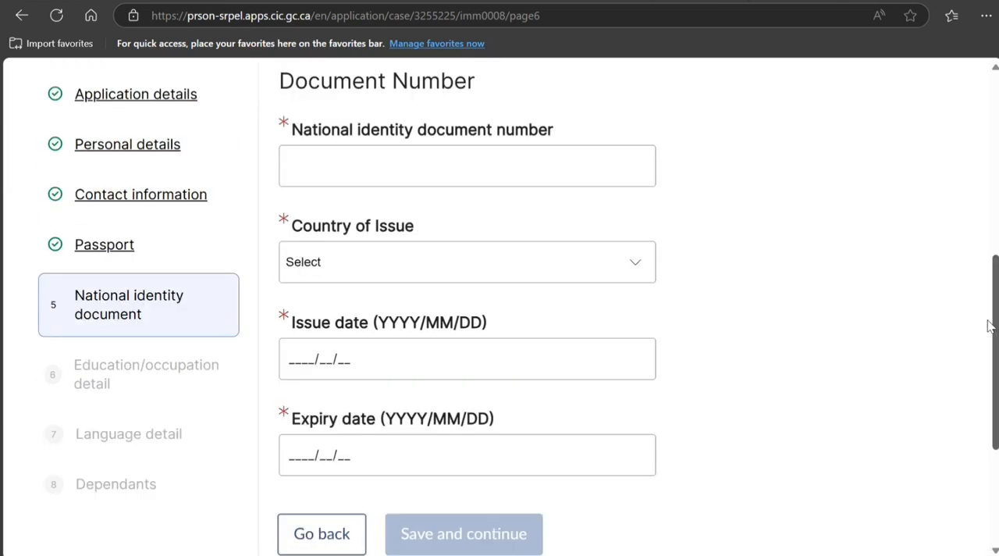
scroll(974, 281, up, 1)
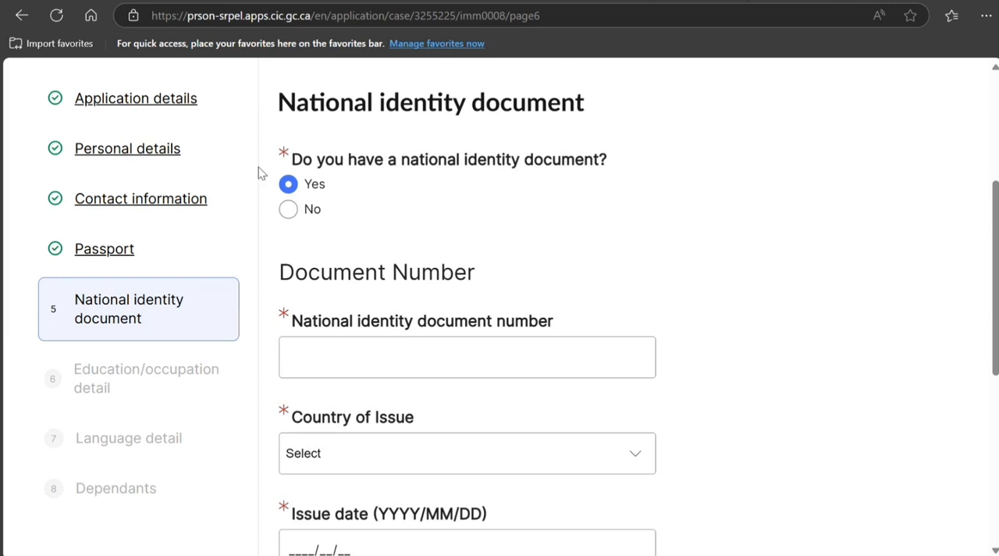
Step: Answer No to having a national identity document and save the section
click(288, 213)
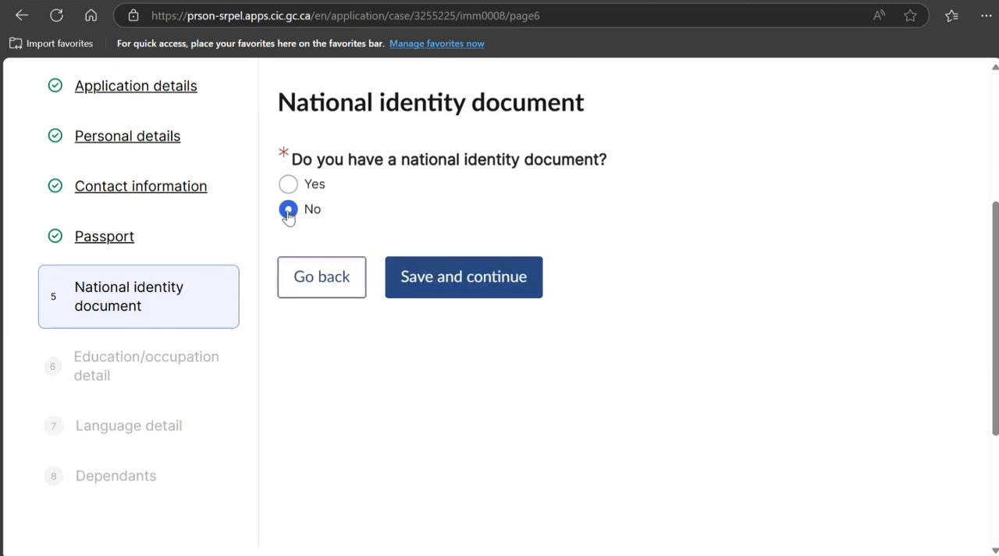
click(509, 277)
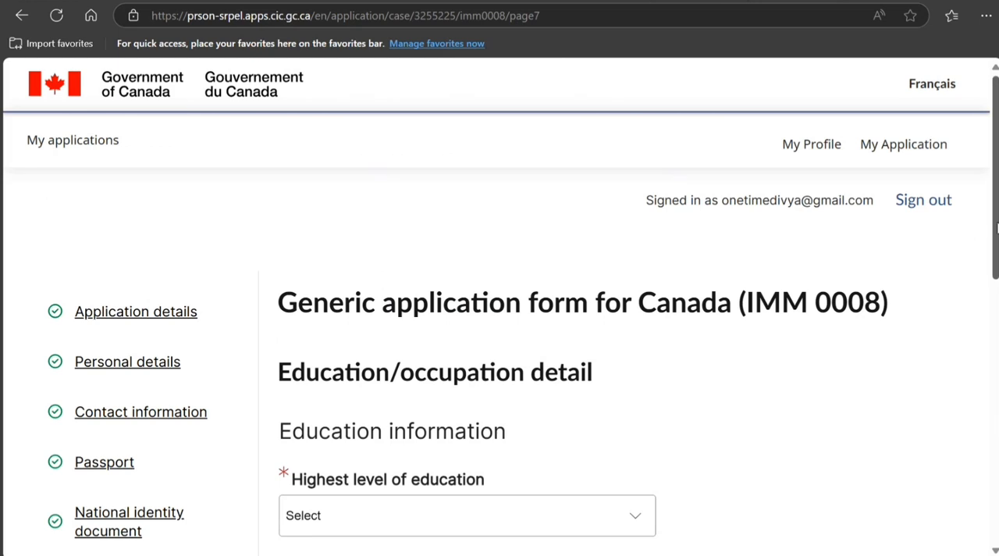
Step: Set the highest level of education to Bachelor's Degree and the total years of education to 16
scroll(987, 234, down, 3)
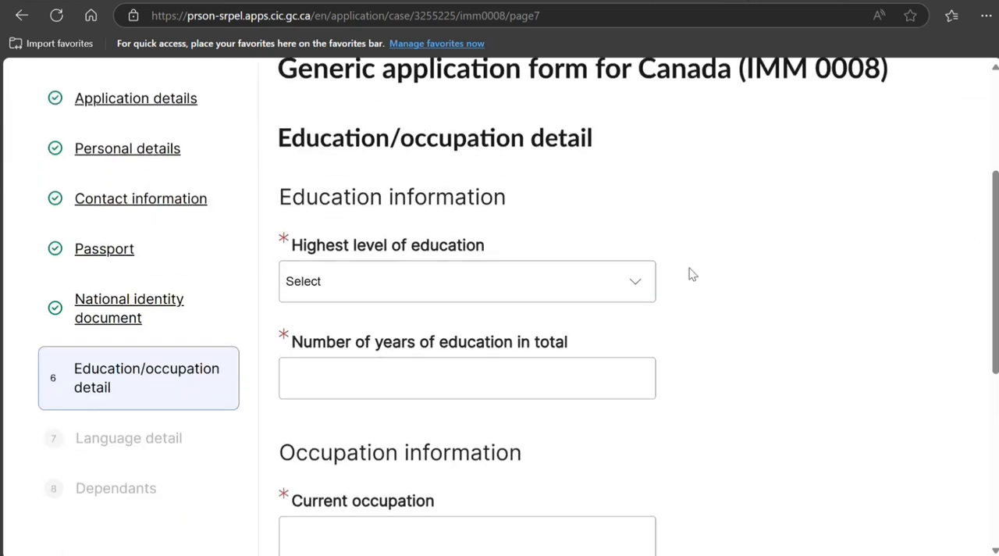
click(627, 287)
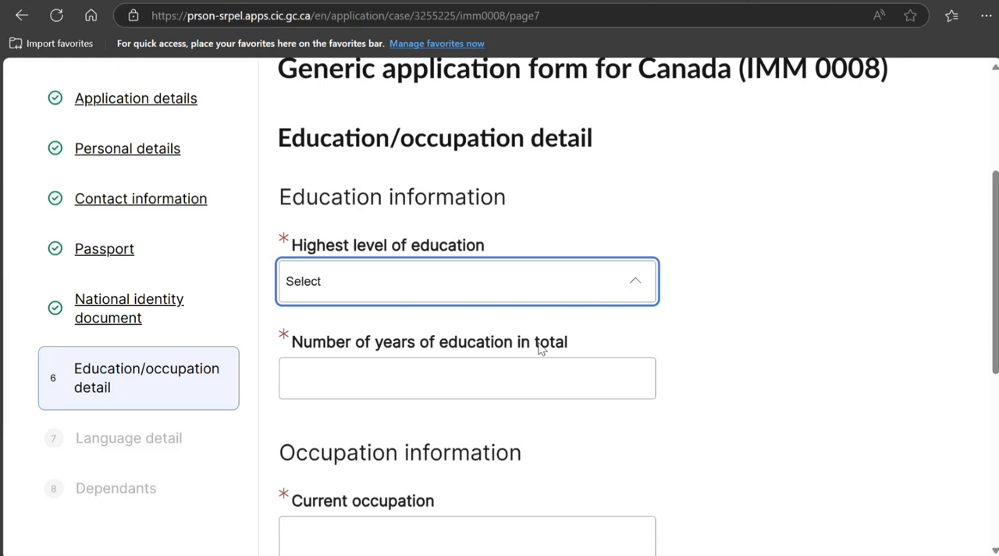
click(455, 447)
click(428, 394)
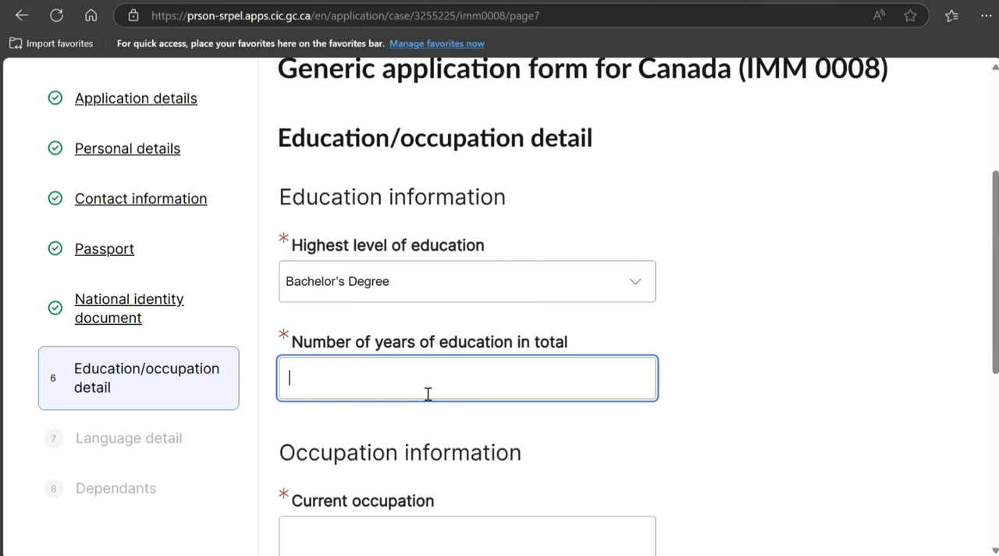
text(16)
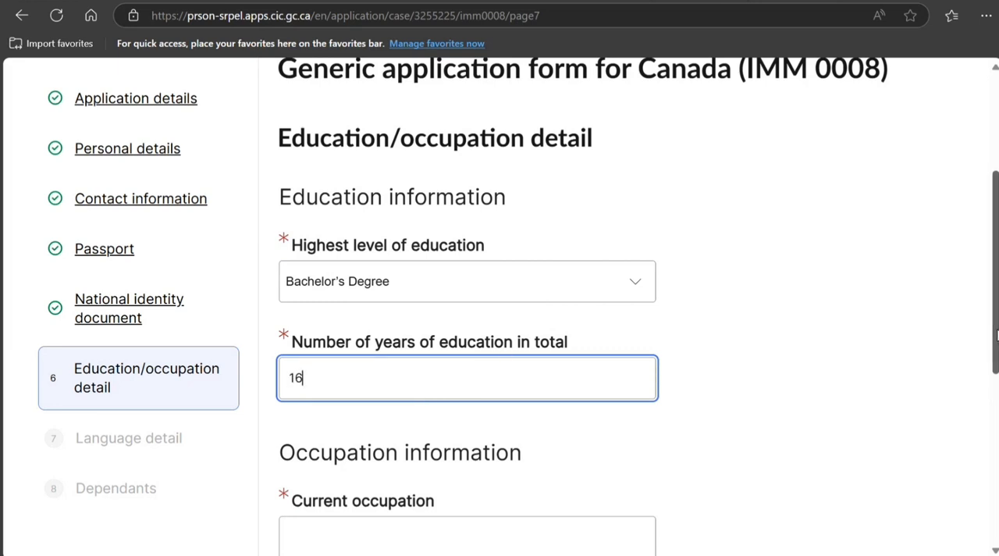
Step: Enter Farmer as both the current and the intended occupation, and save the education/occupation section
scroll(989, 390, down, 3)
click(513, 330)
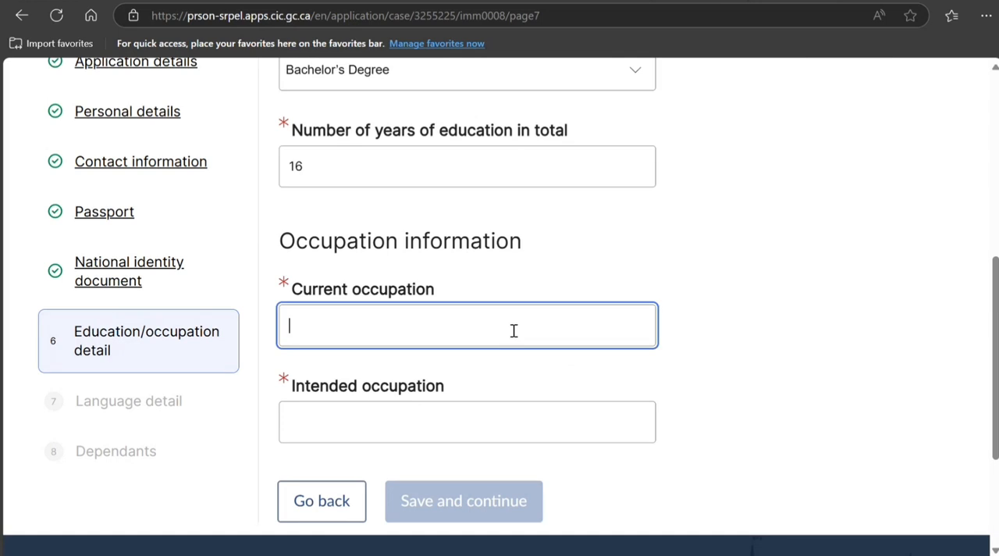
text(Farmer)
key(Tab)
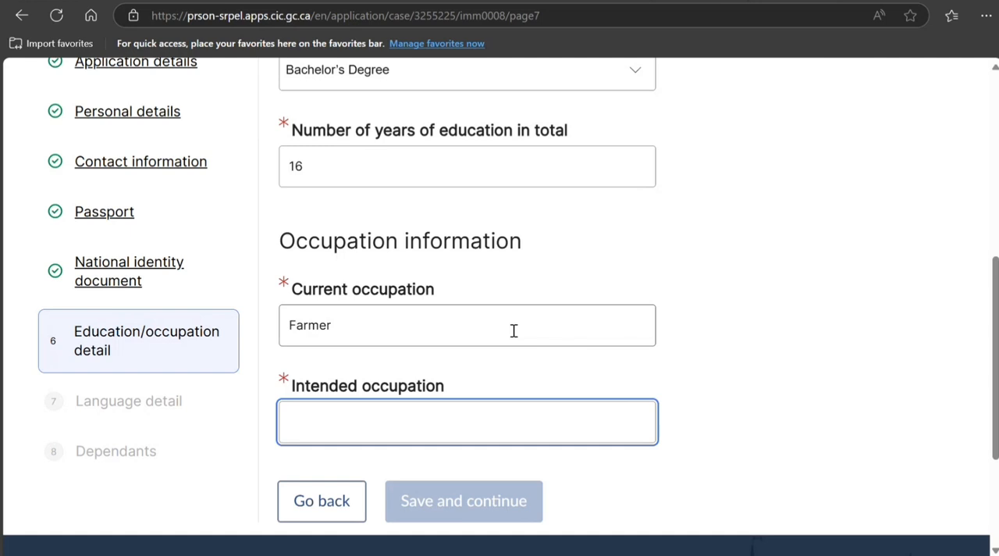
text(F)
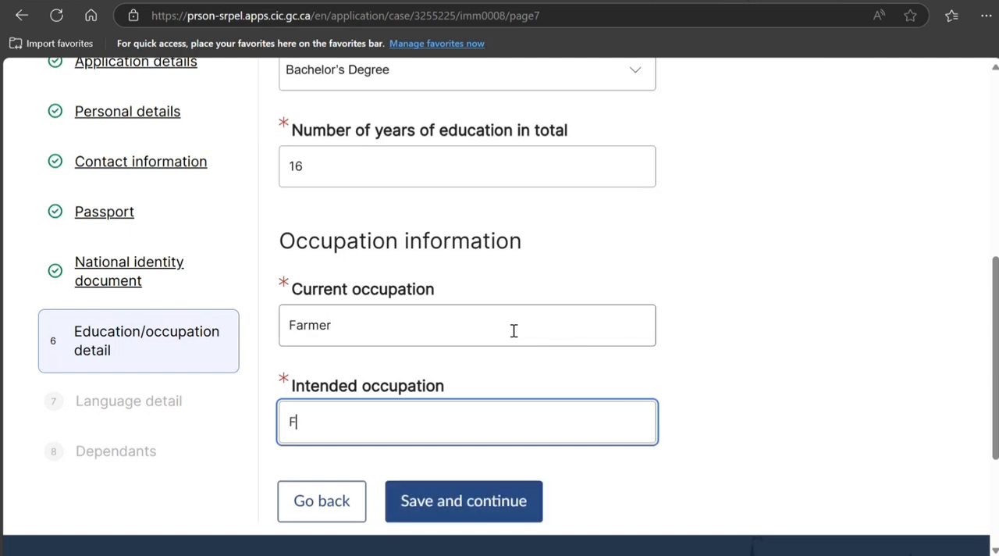
text(armer)
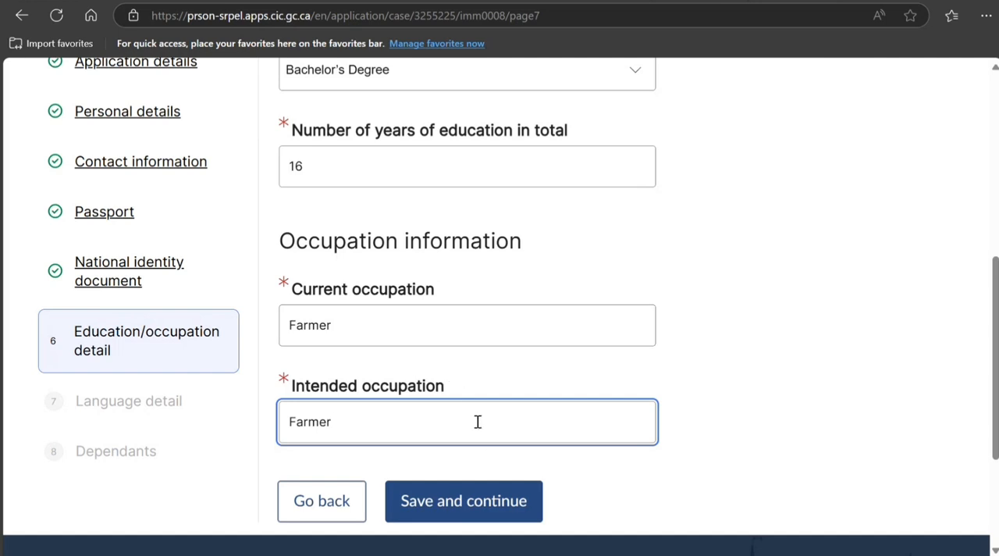
click(441, 511)
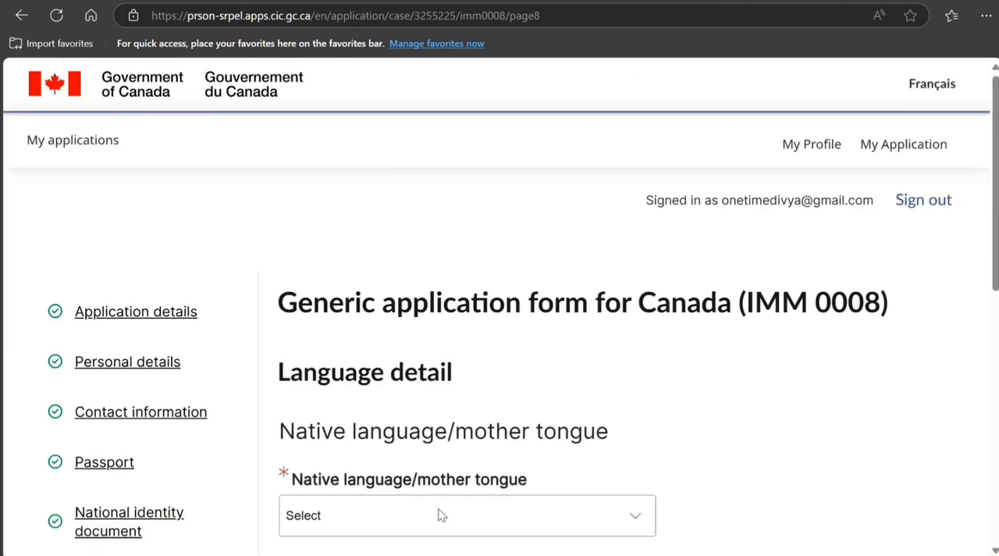
Step: Set the native language/mother tongue to Hindi
click(439, 515)
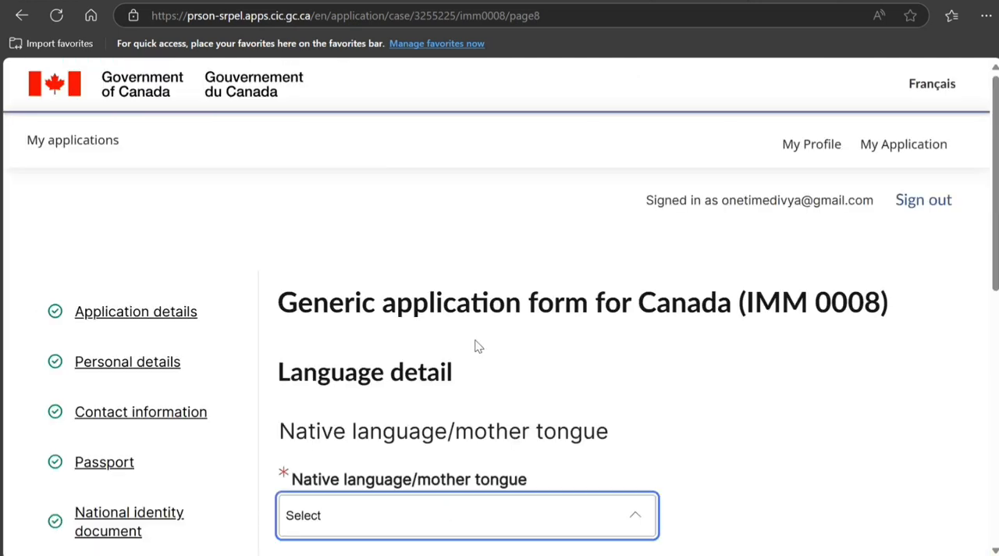
key(h)
key(h)
key(h)
key(h)
key(h)
key(h)
key(h)
key(h)
key(h)
key(h)
key(h)
click(685, 464)
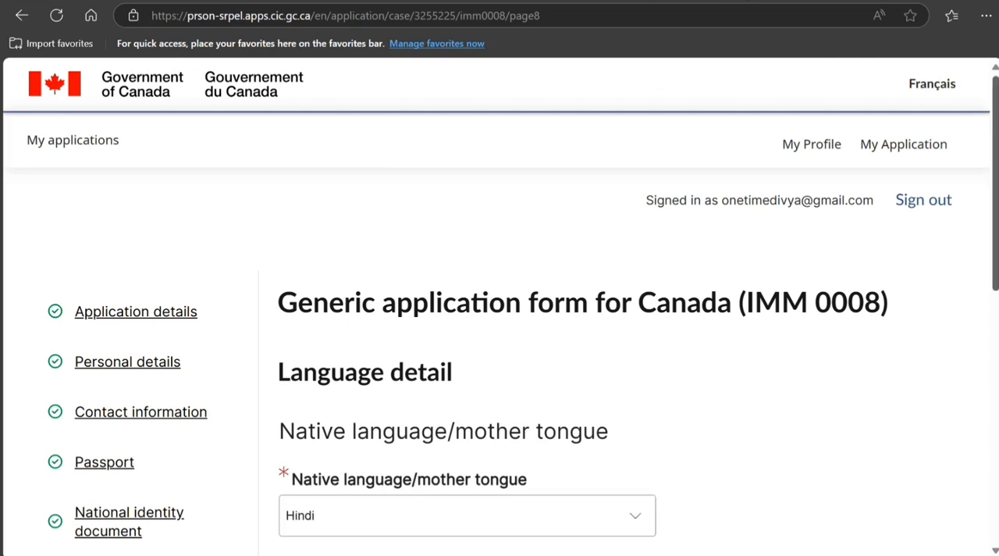
Step: Choose English as the language of communication, answer Yes to having taken a designated language test, and save the section
scroll(996, 271, down, 5)
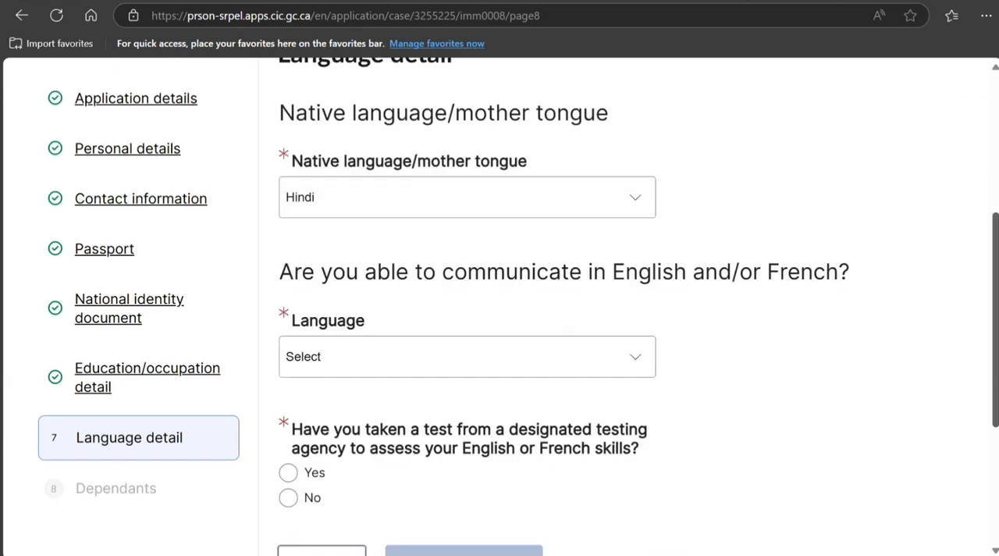
click(483, 334)
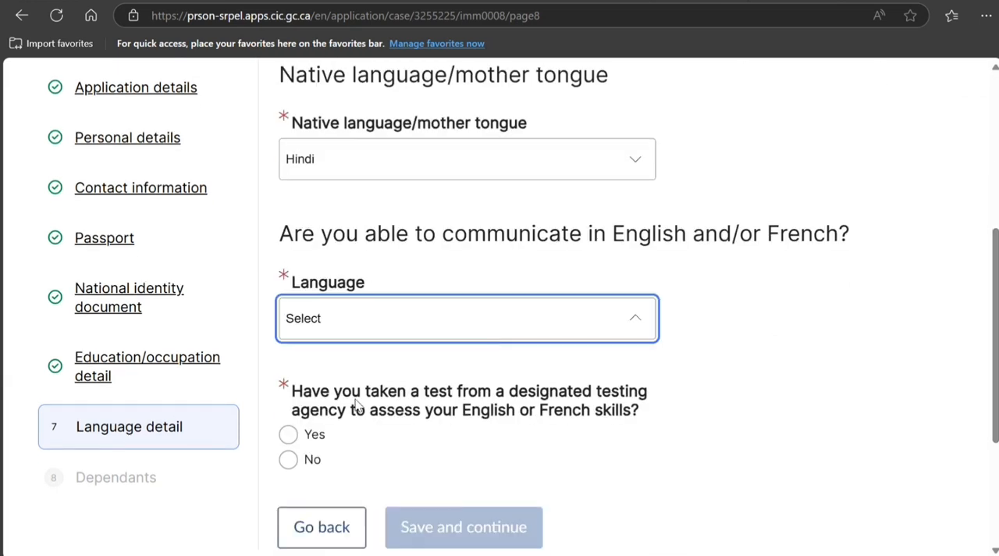
click(418, 388)
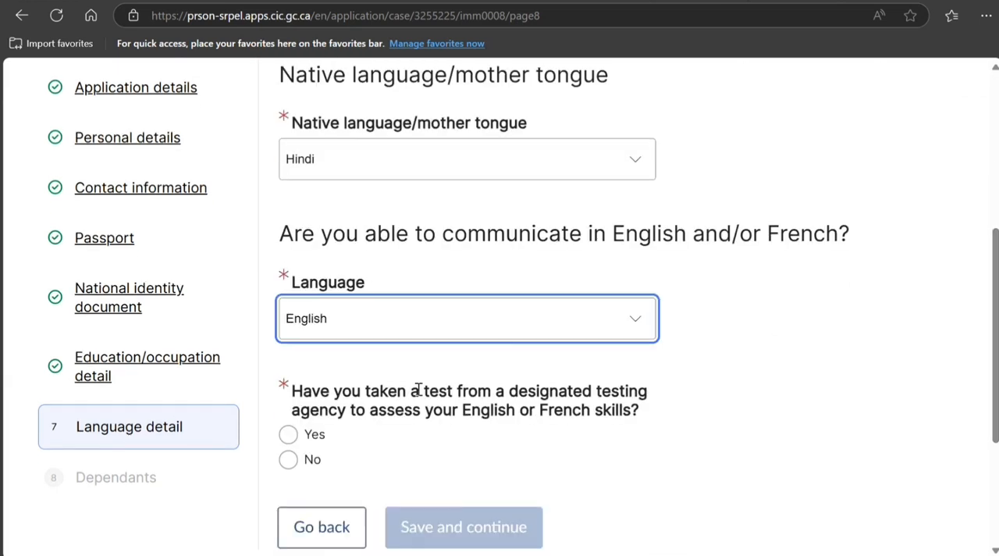
click(289, 440)
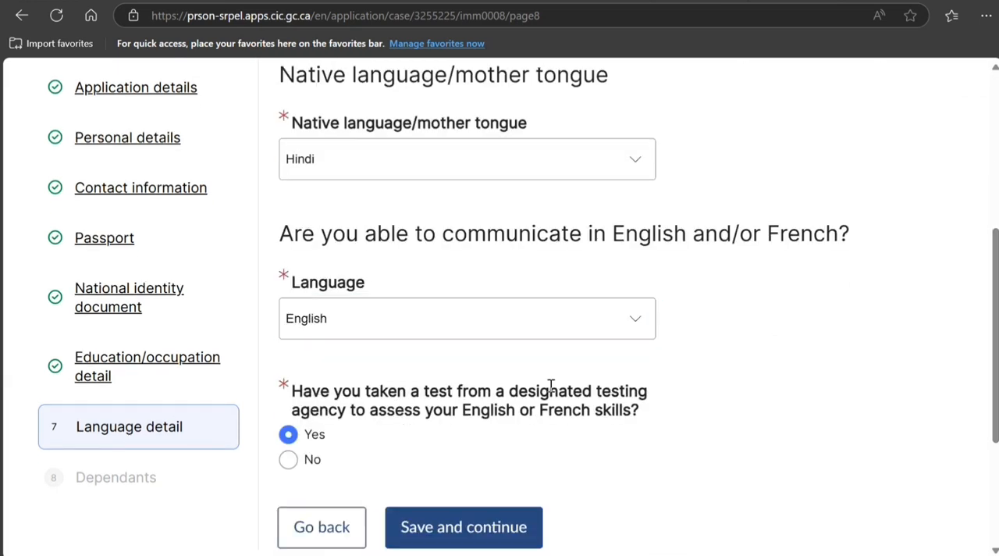
click(469, 529)
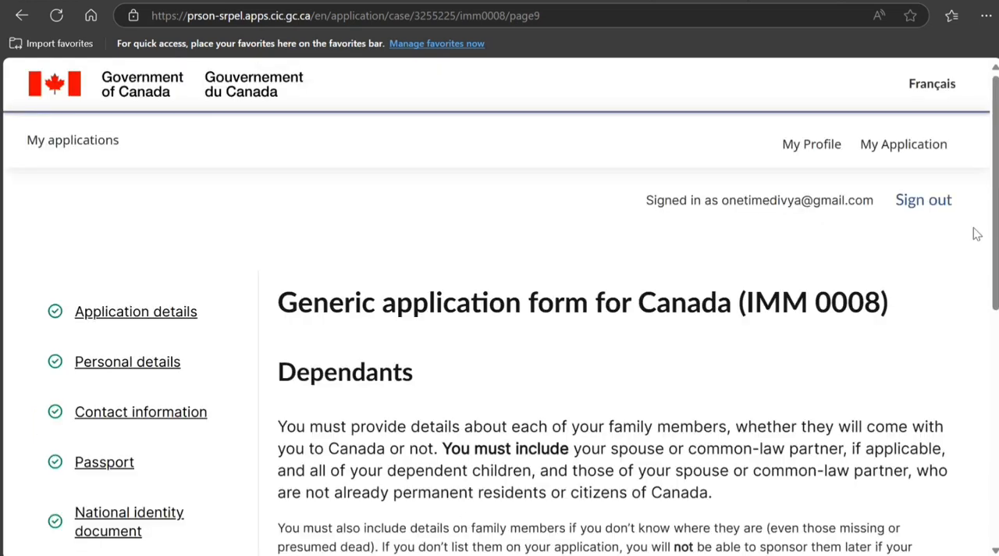
Step: Review the Dependants instructions, complete the IMM 0008 form to return to the application page, and dismiss the notification
scroll(500, 312, down, 3)
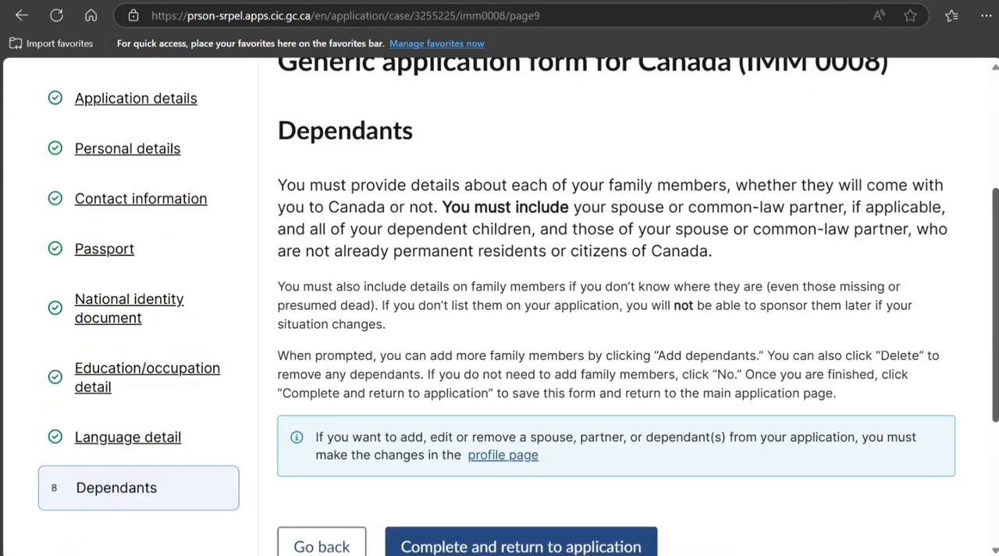
scroll(499, 312, down, 1)
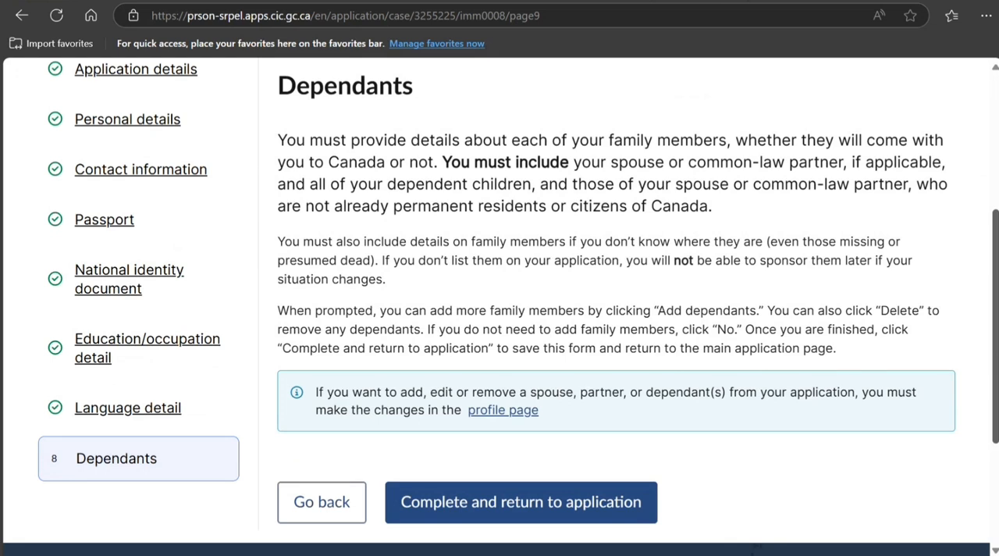
scroll(499, 312, down, 1)
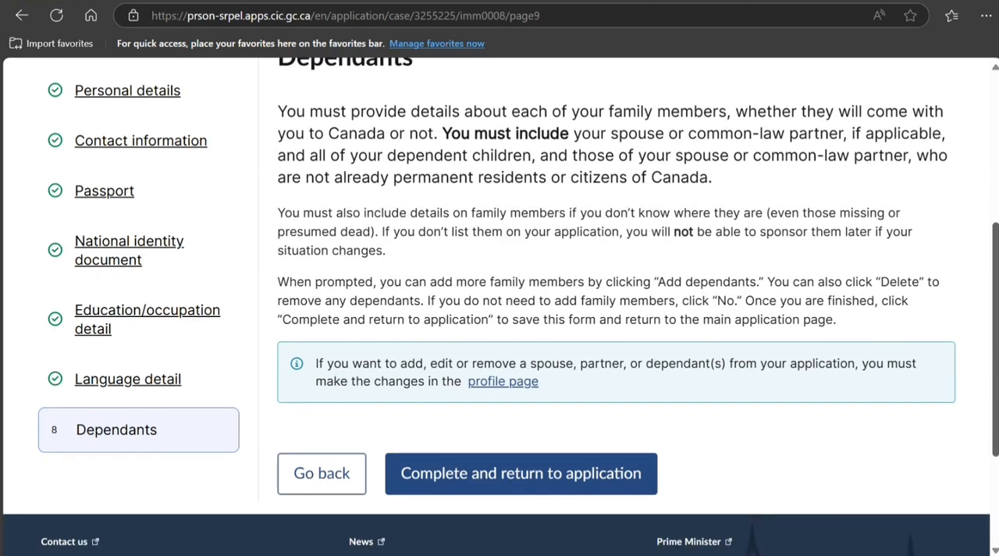
scroll(500, 312, up, 1)
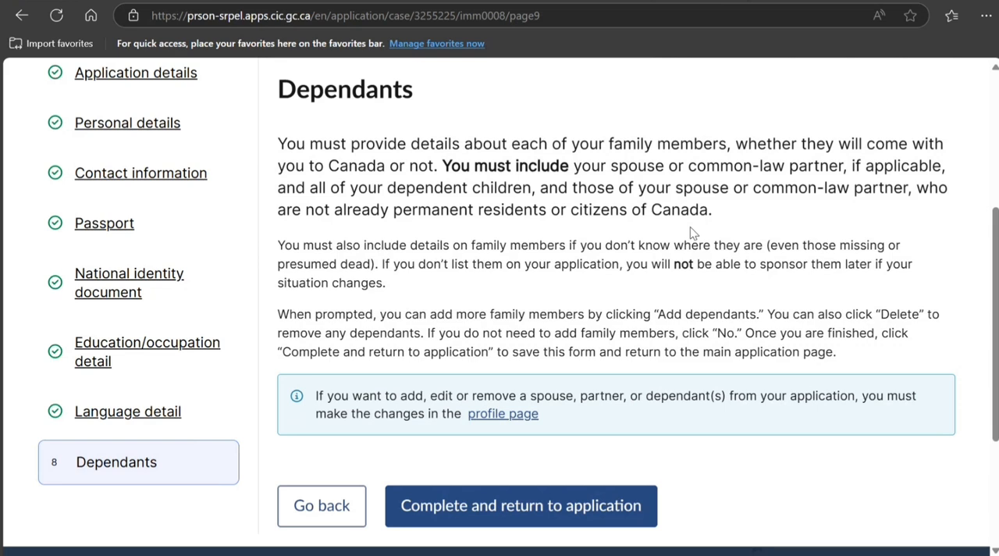
click(486, 505)
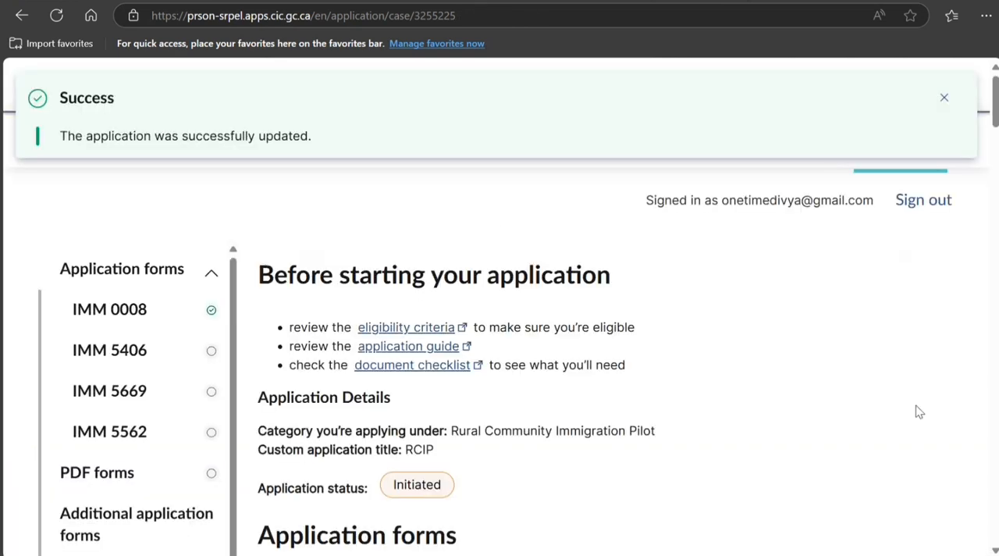
click(945, 100)
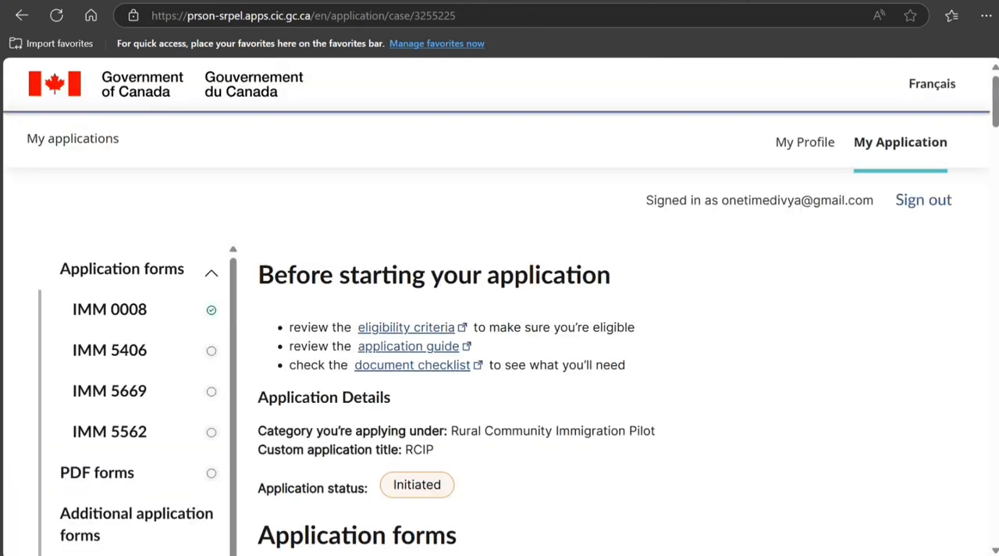